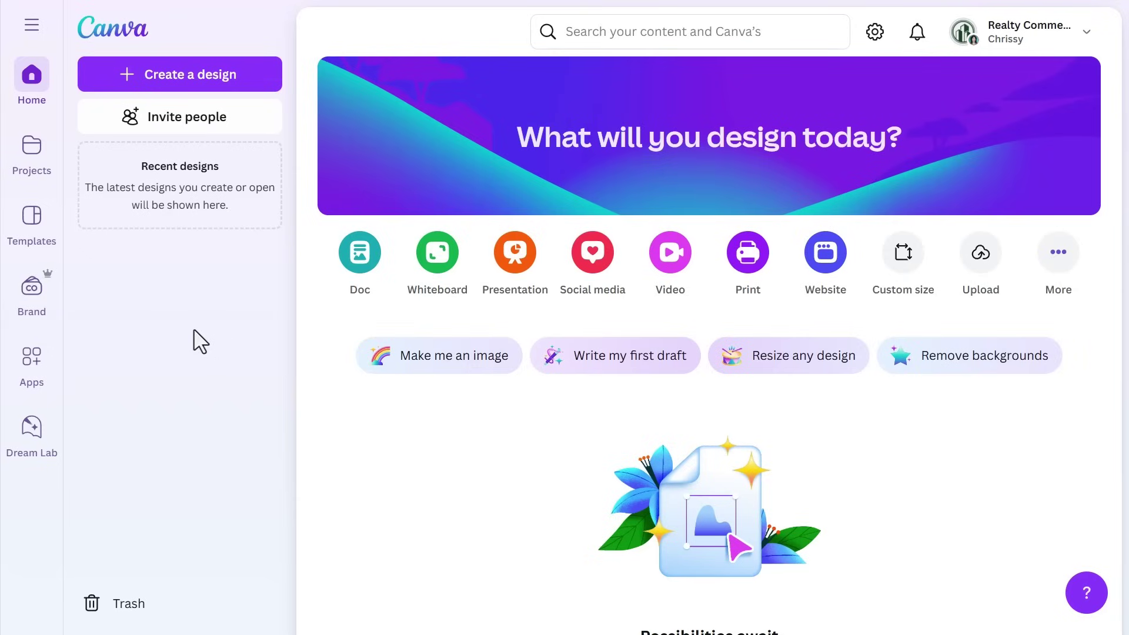
Step: Create a new brand kit named 'Realty Commercial' and look over its empty sections
left_click(35, 301)
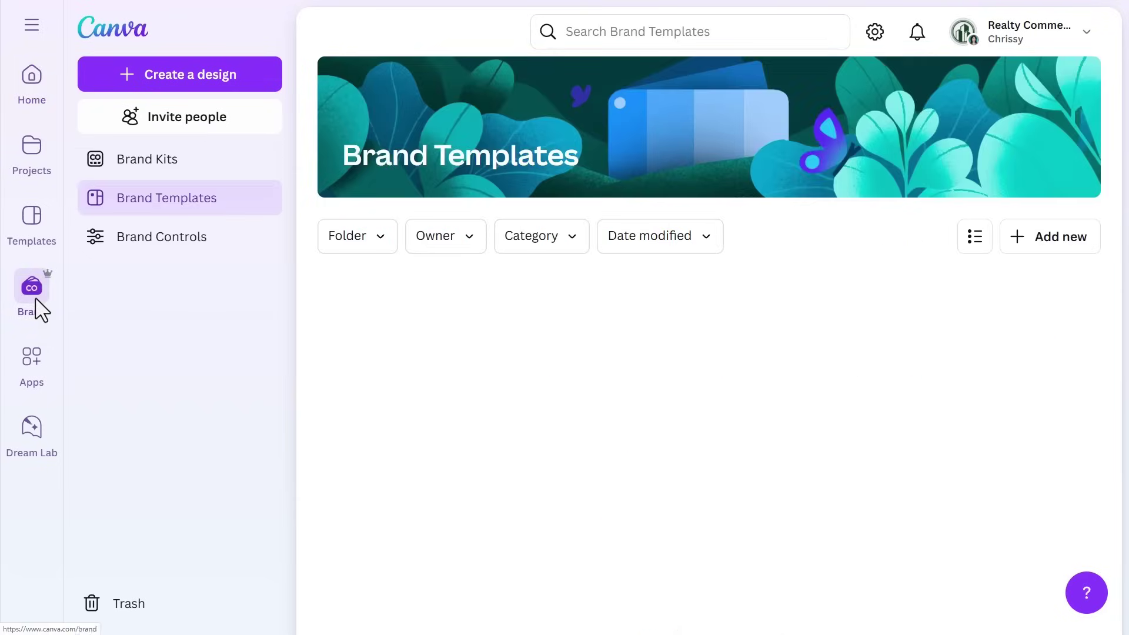
left_click(144, 164)
left_click(1036, 243)
left_click(696, 302)
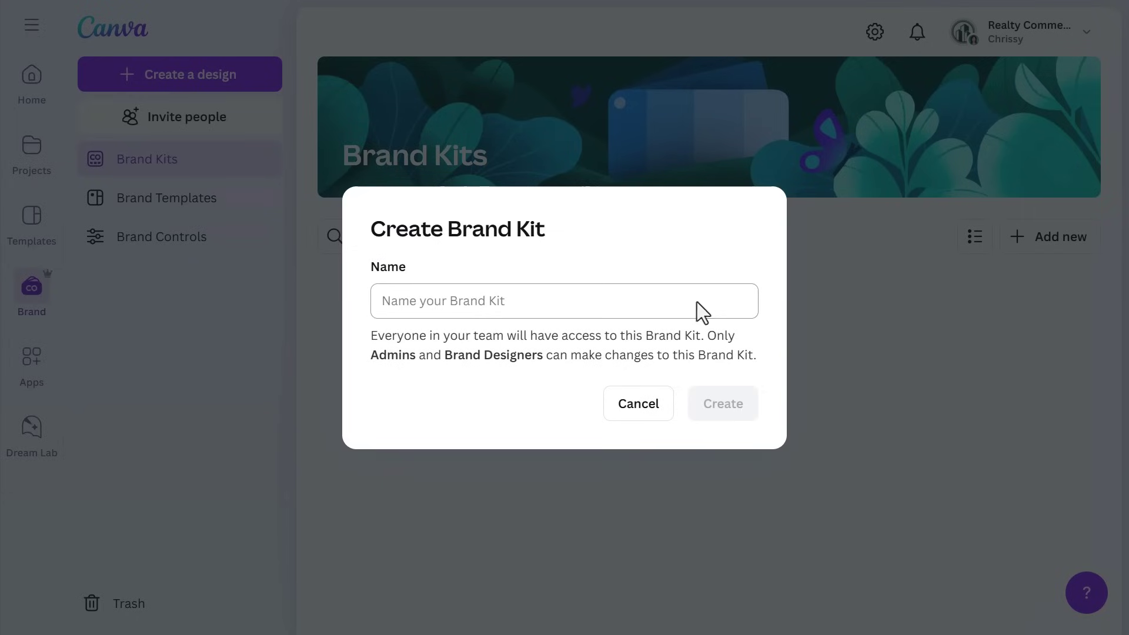
type("Realty Commercial")
left_click(722, 395)
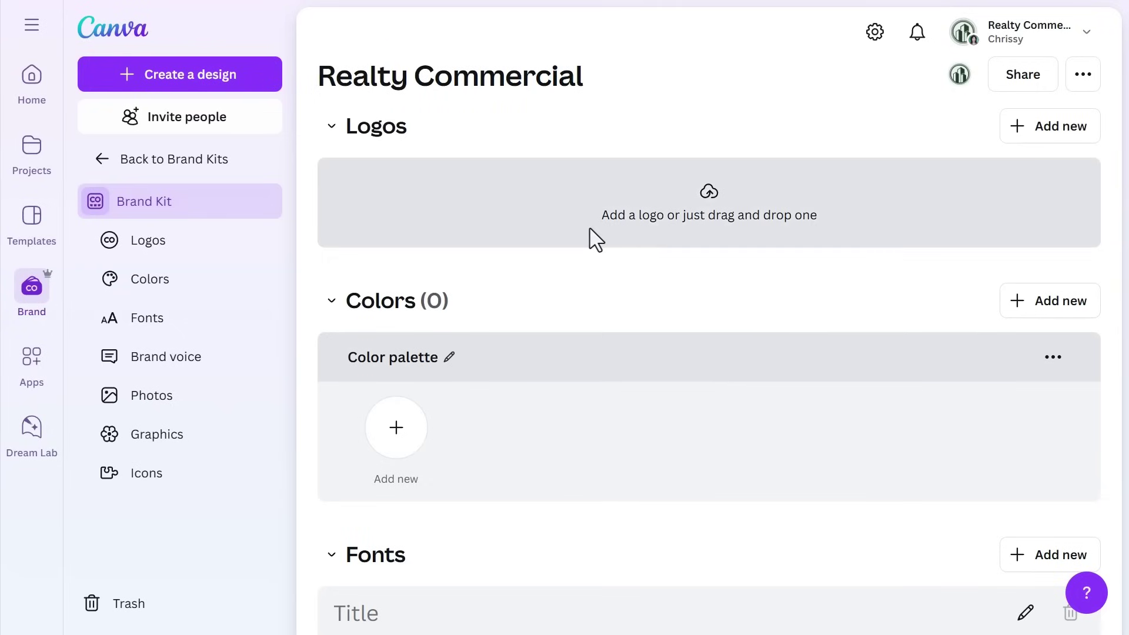
scroll(612, 418, "down", 5)
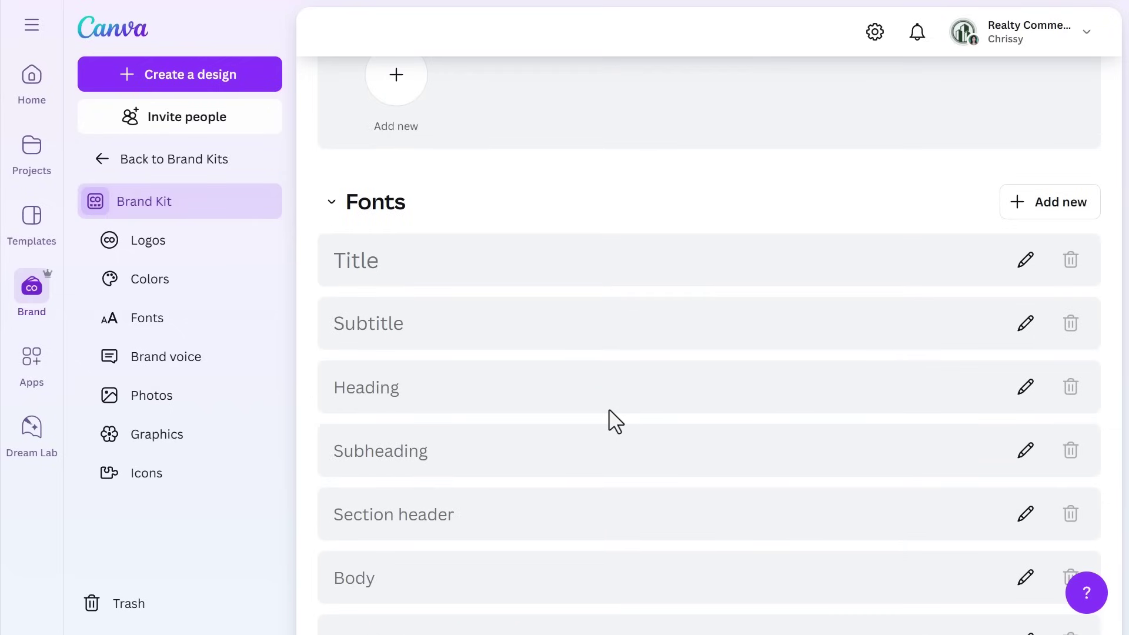
scroll(614, 420, "up", 5)
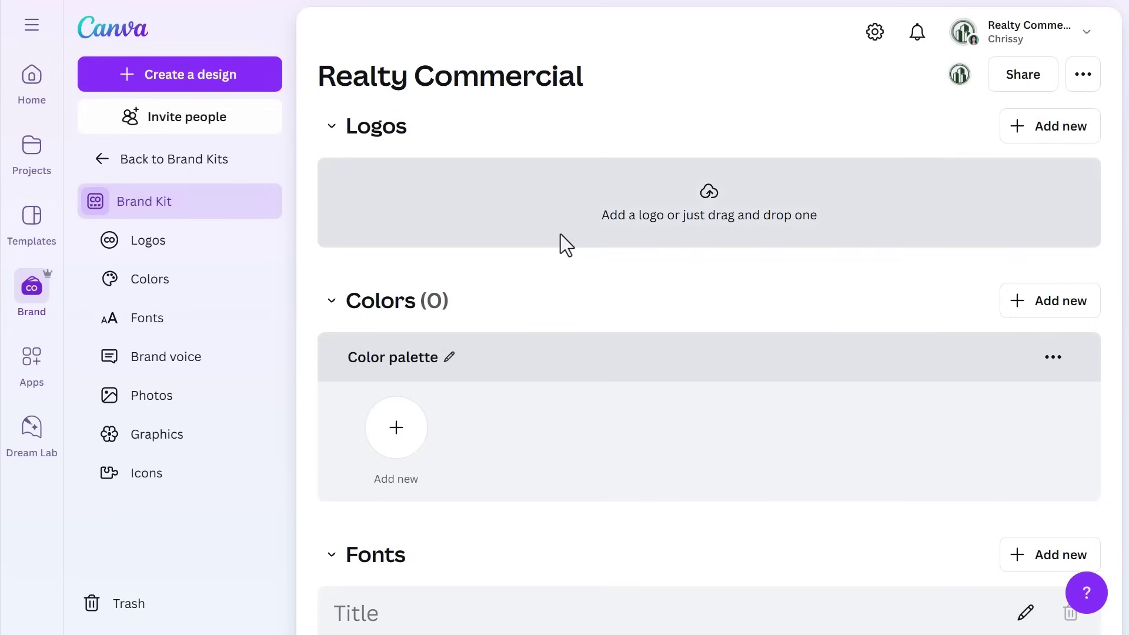
Step: Upload the four logo files 1.svg to 4.svg from the Logo folder into the kit's Logos
left_click(563, 242)
double_click(194, 180)
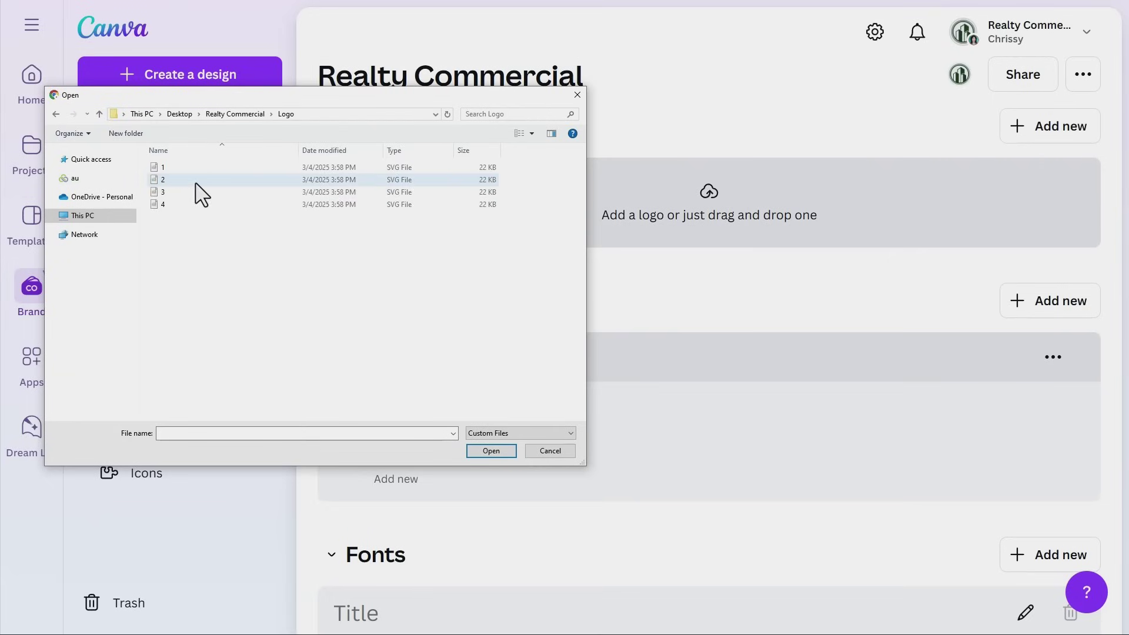
left_click_drag(210, 219, 157, 164)
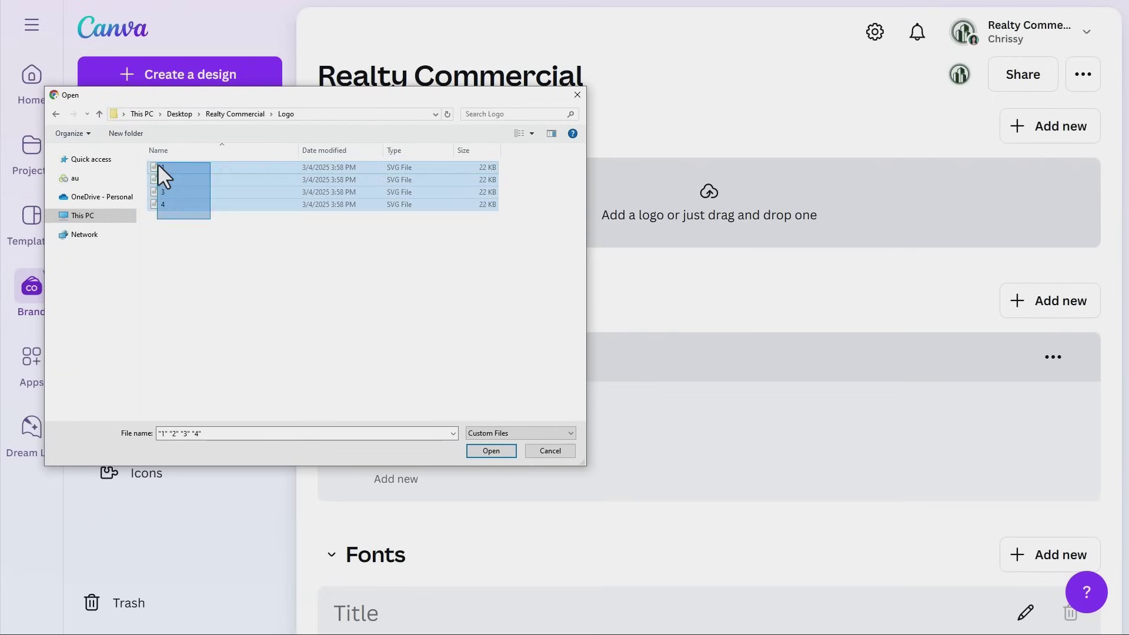
left_click(472, 453)
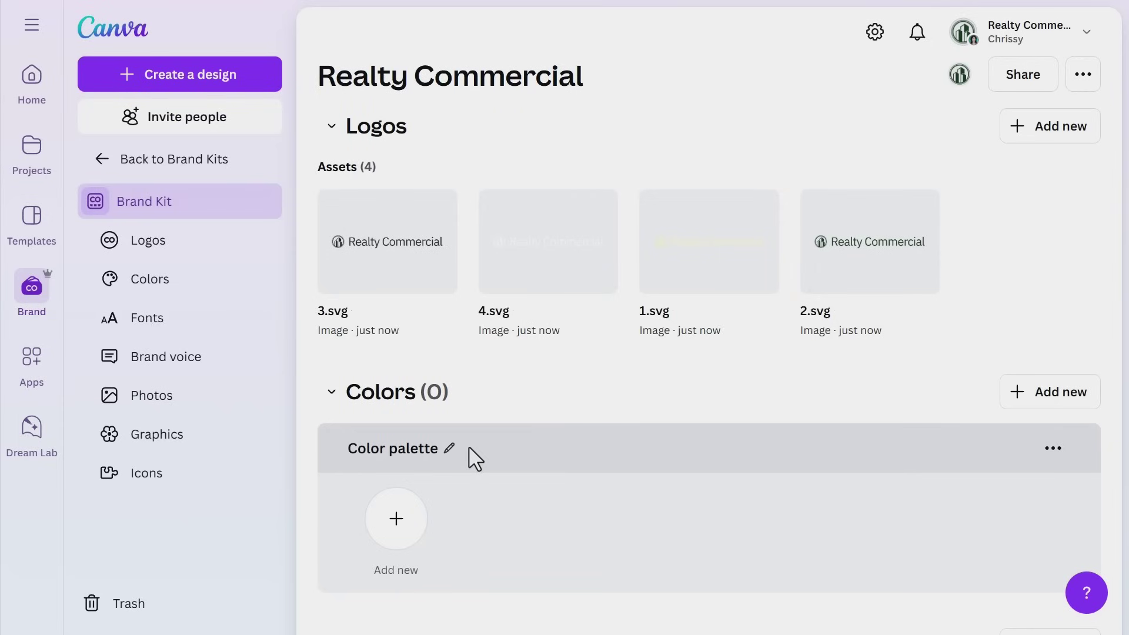
Step: Rename the brand kit's colour palette to 'Primary'
scroll(475, 459, "down", 1)
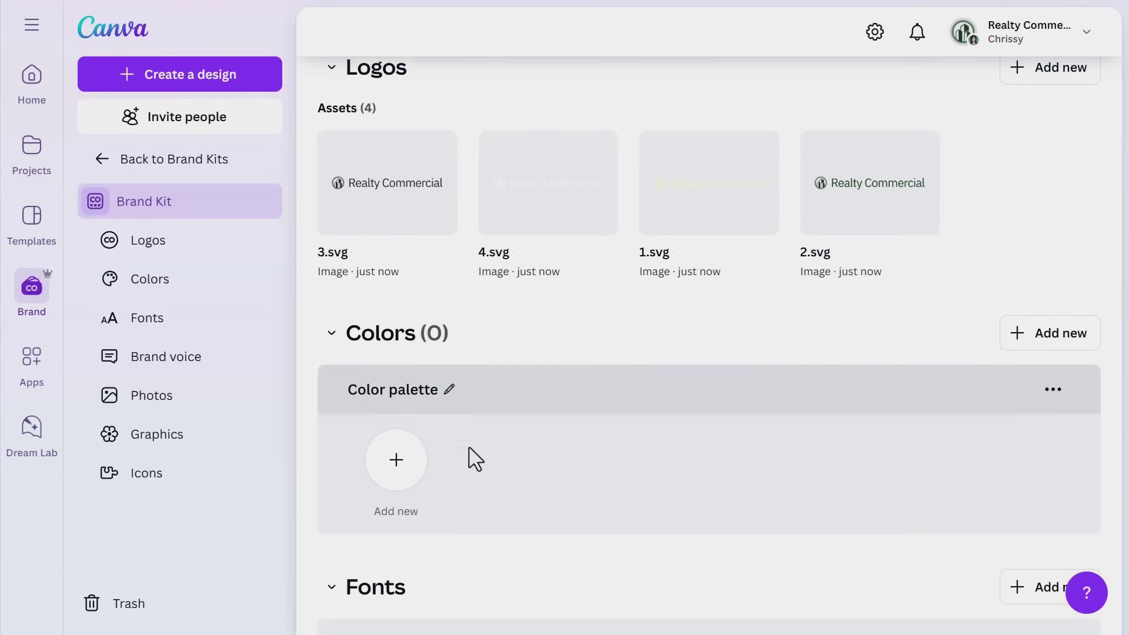
left_click(450, 391)
type("Primary")
key("Return")
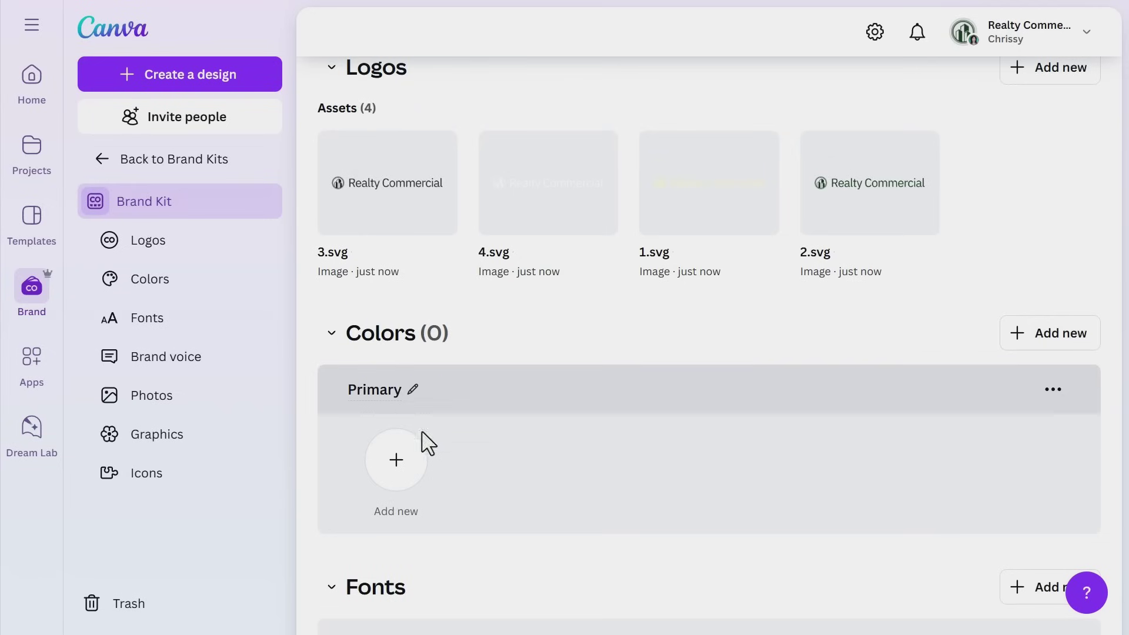
Step: Add the colours #153d1c, #FFF9CE and #DFE1CD to the Primary palette
left_click(396, 459)
type("#153d1c")
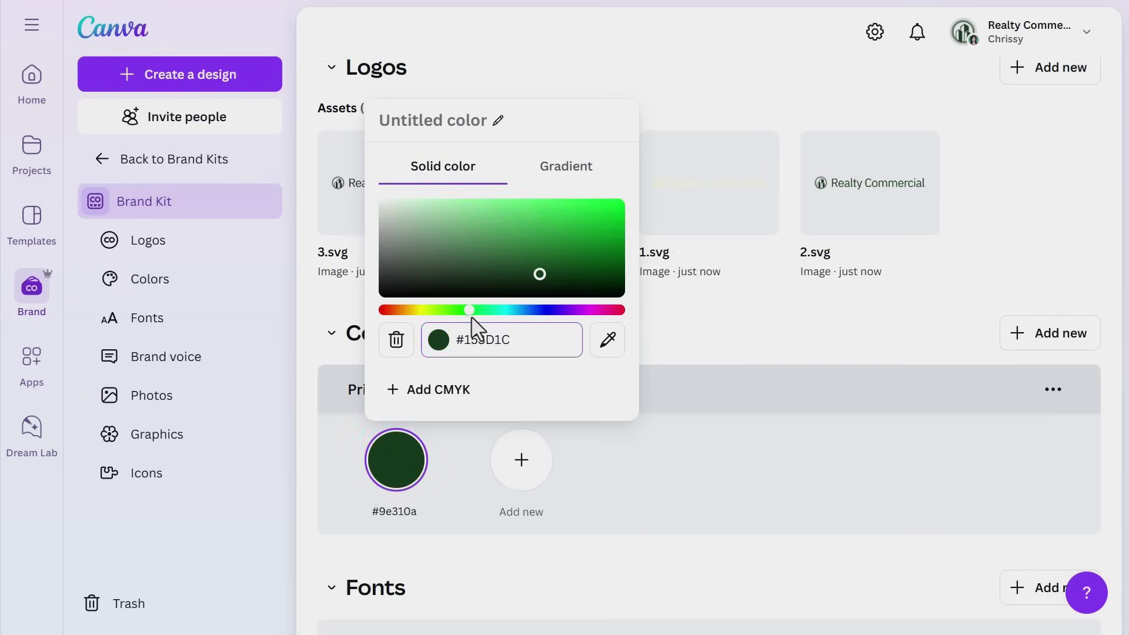
left_click(519, 441)
left_click(520, 444)
type("#FFF9CE")
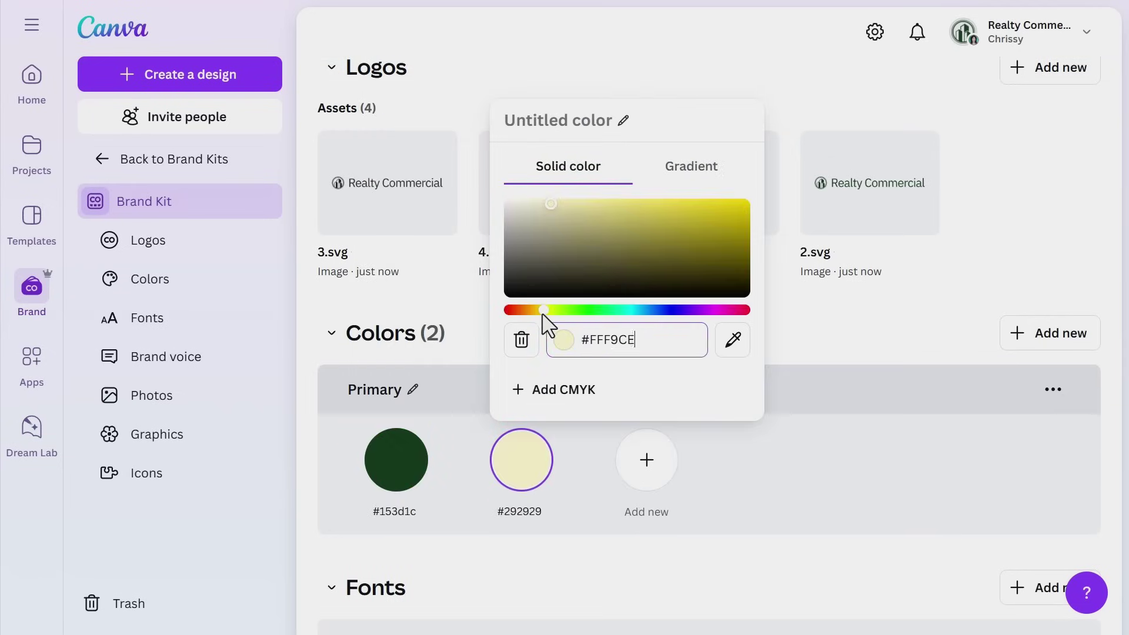
key("Return")
left_click(647, 464)
type("#DFE1CD")
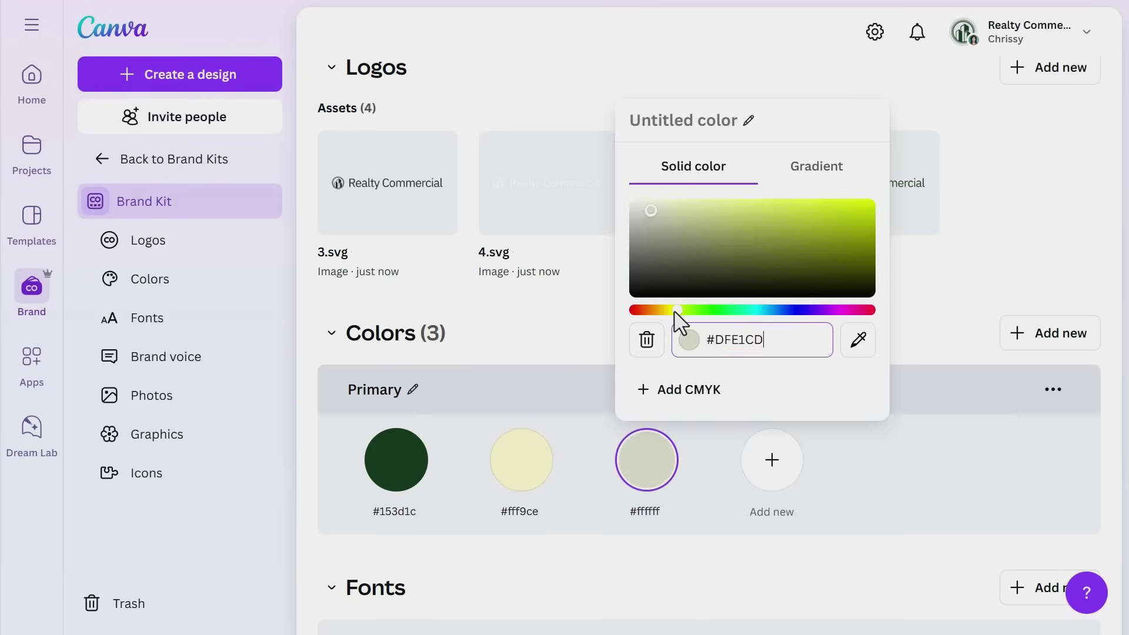
key("Return")
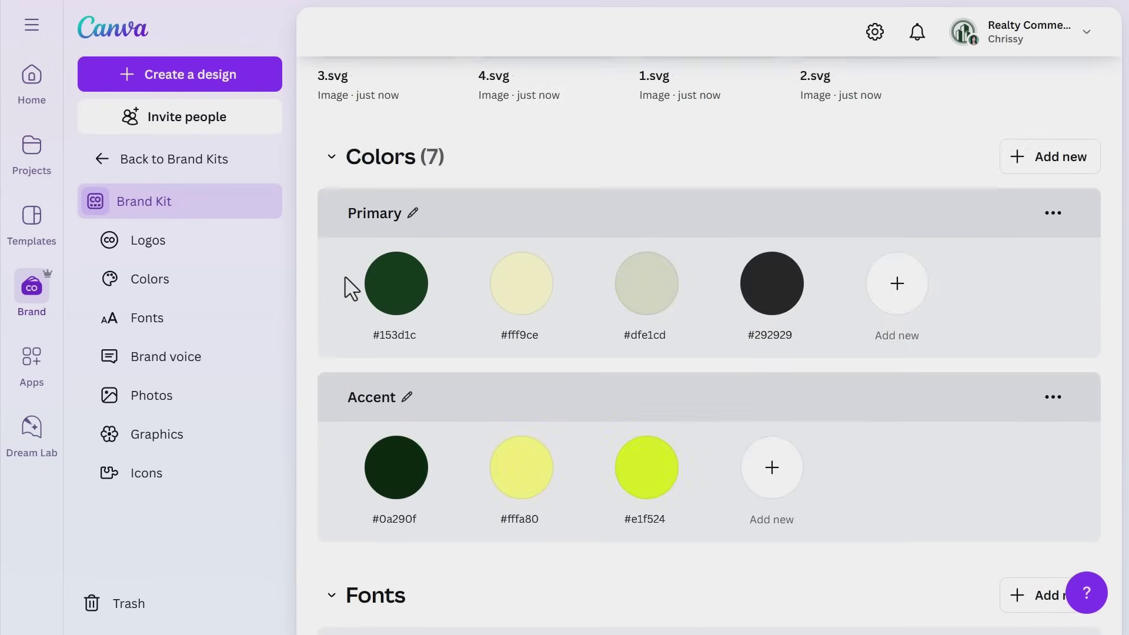
scroll(351, 288, "down", 15)
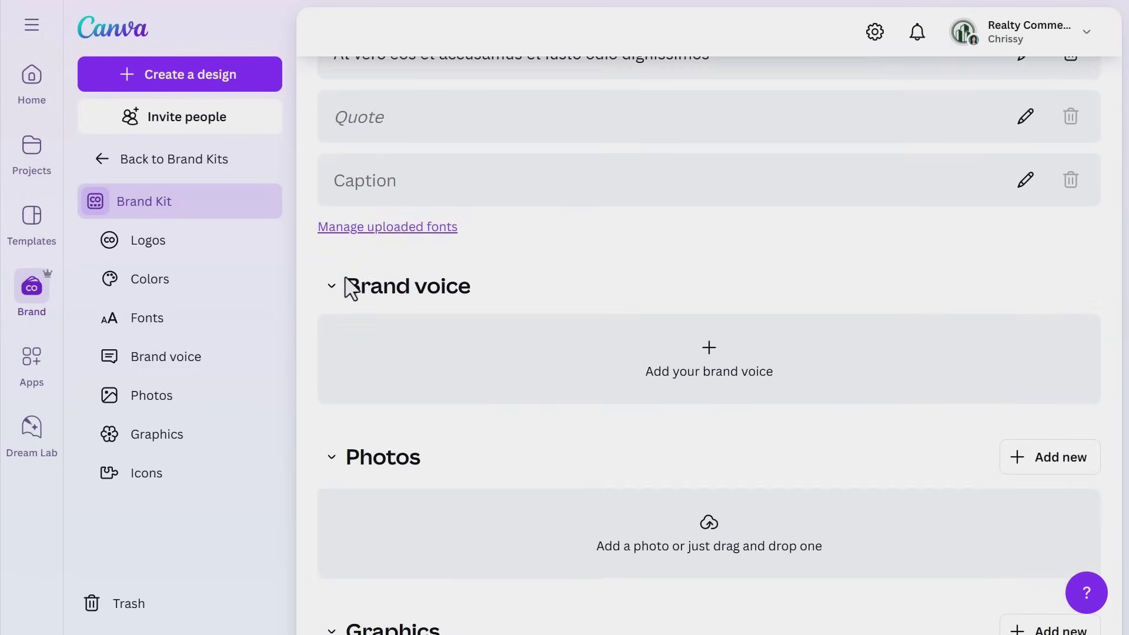
scroll(351, 288, "down", 2)
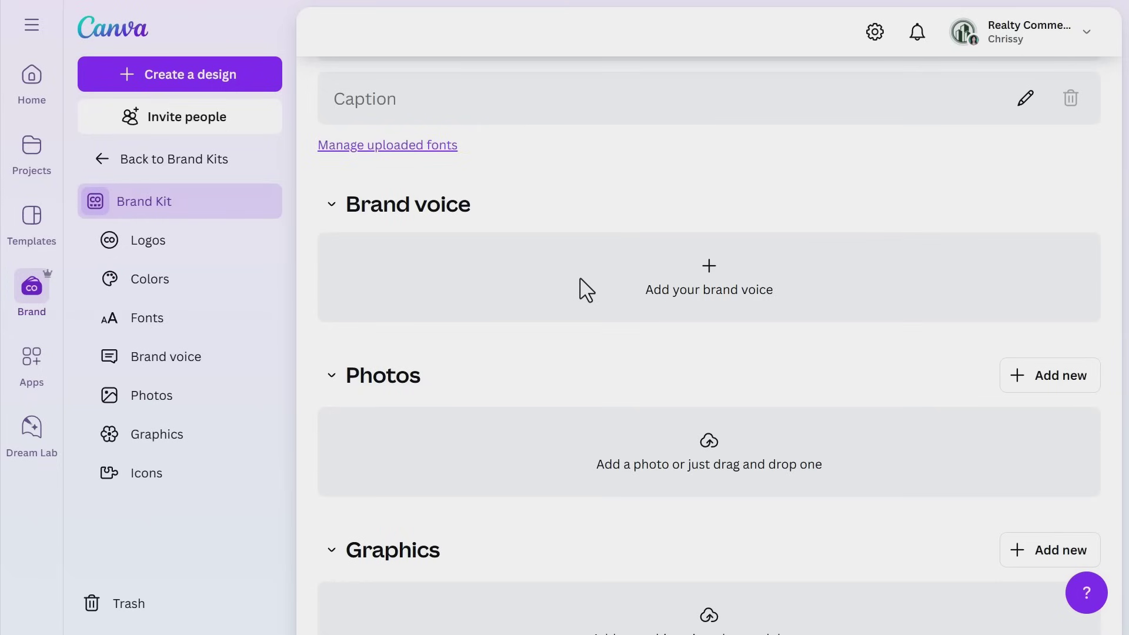
Step: Enter brand voice guidelines calling Realty Commercial 'conversational not corporate', witty and trustworthy
left_click(673, 288)
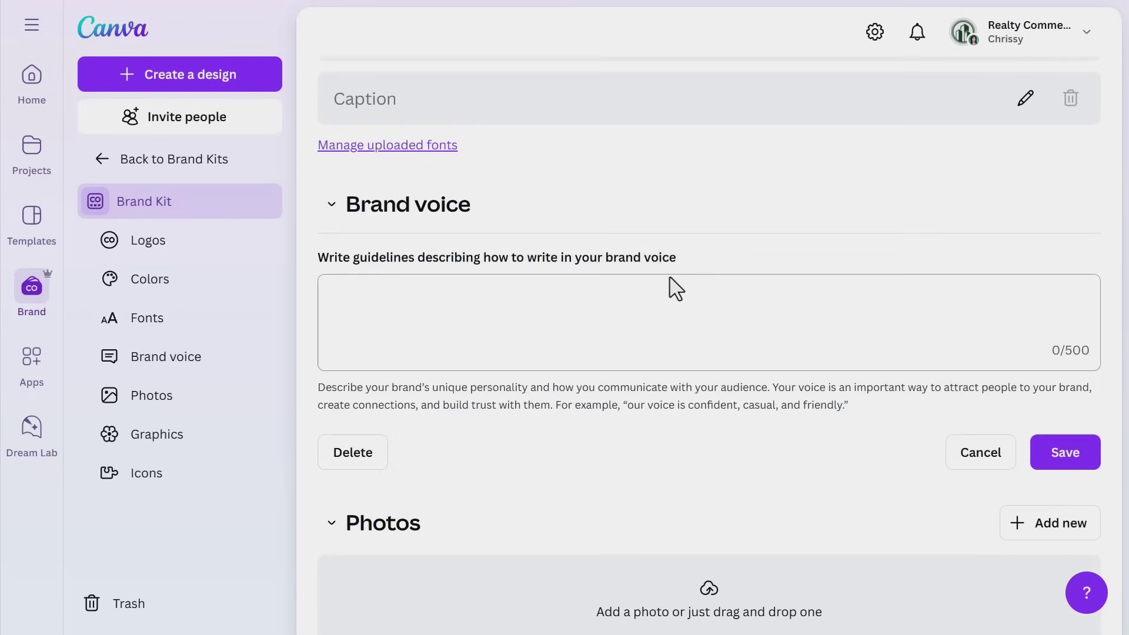
left_click(673, 287)
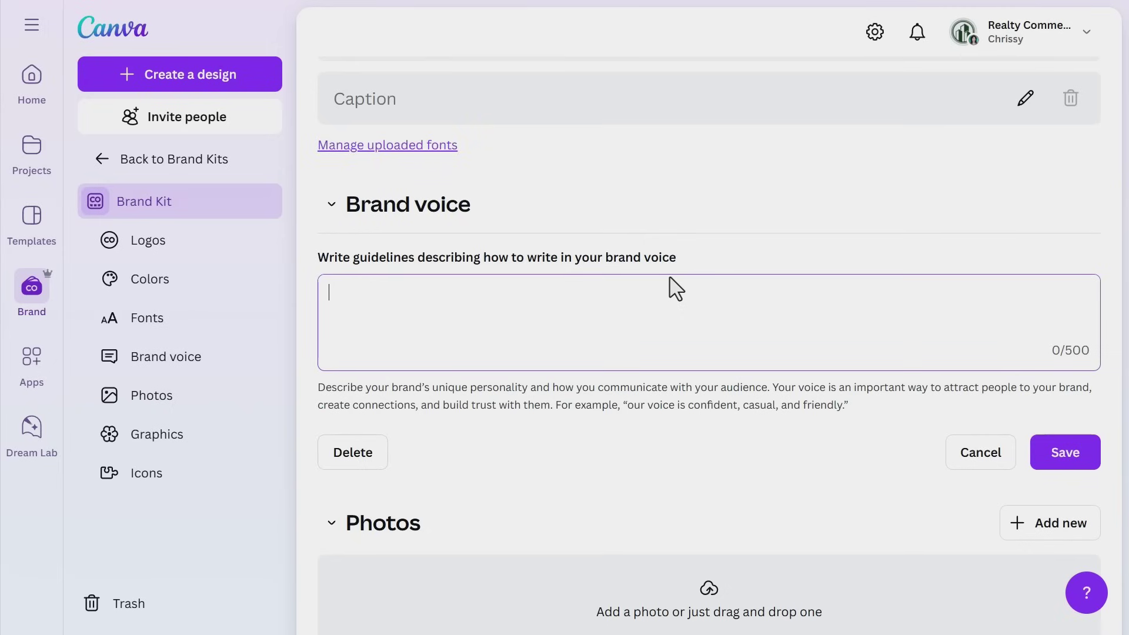
type("Realty Comm")
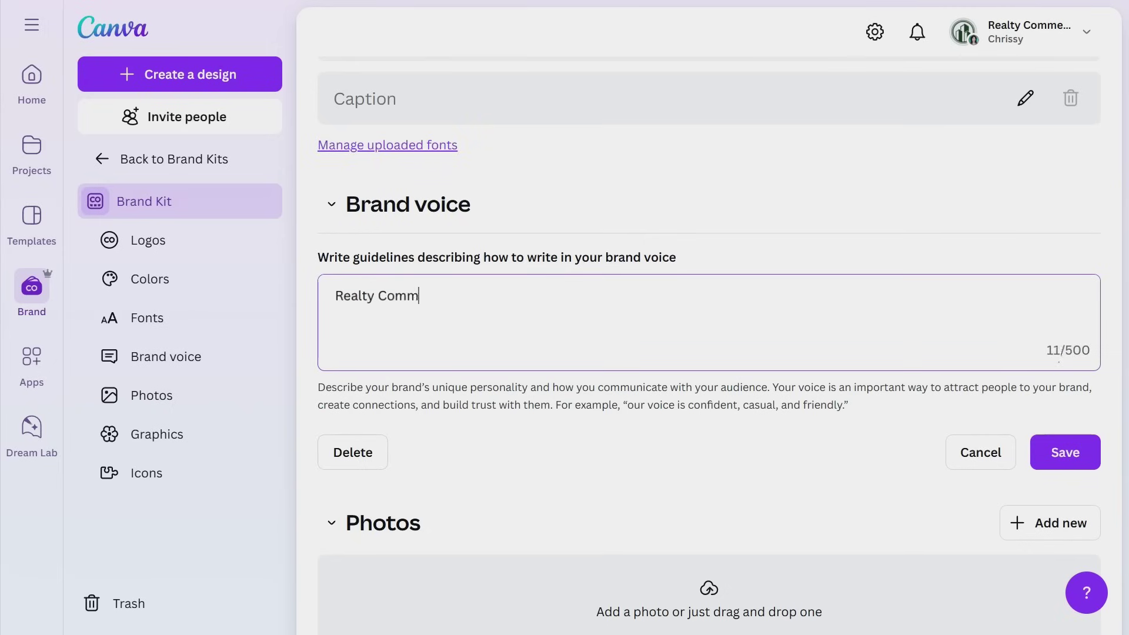
type("ercial's brand voice is characterized as \"con")
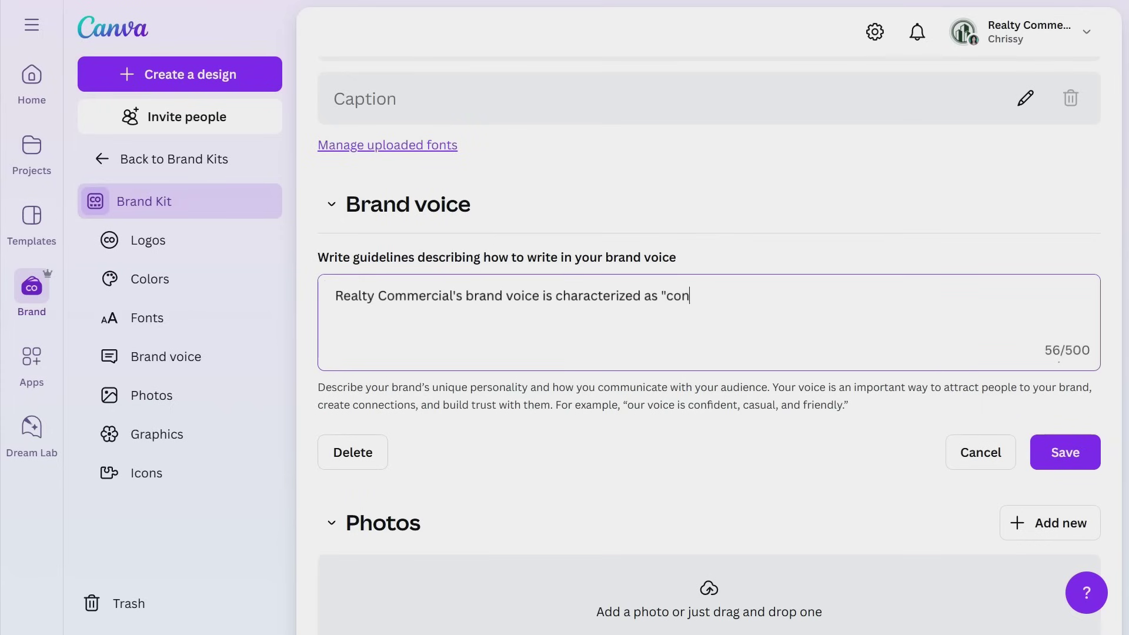
type("versational not corporate,\" combining warmth and approac")
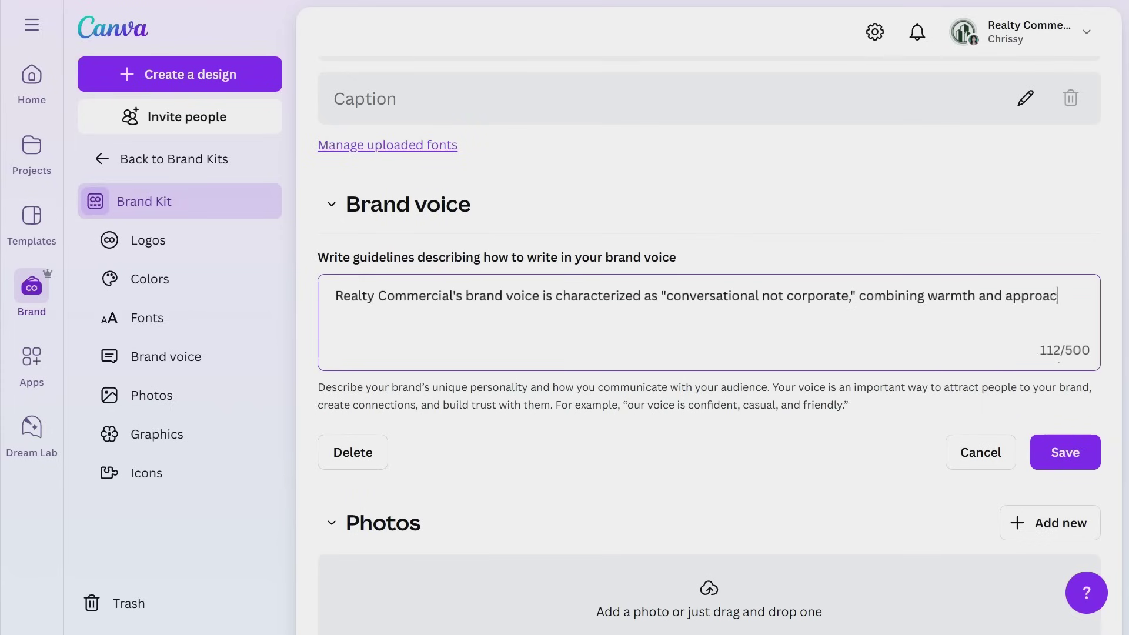
type("hability with expertise. It features a")
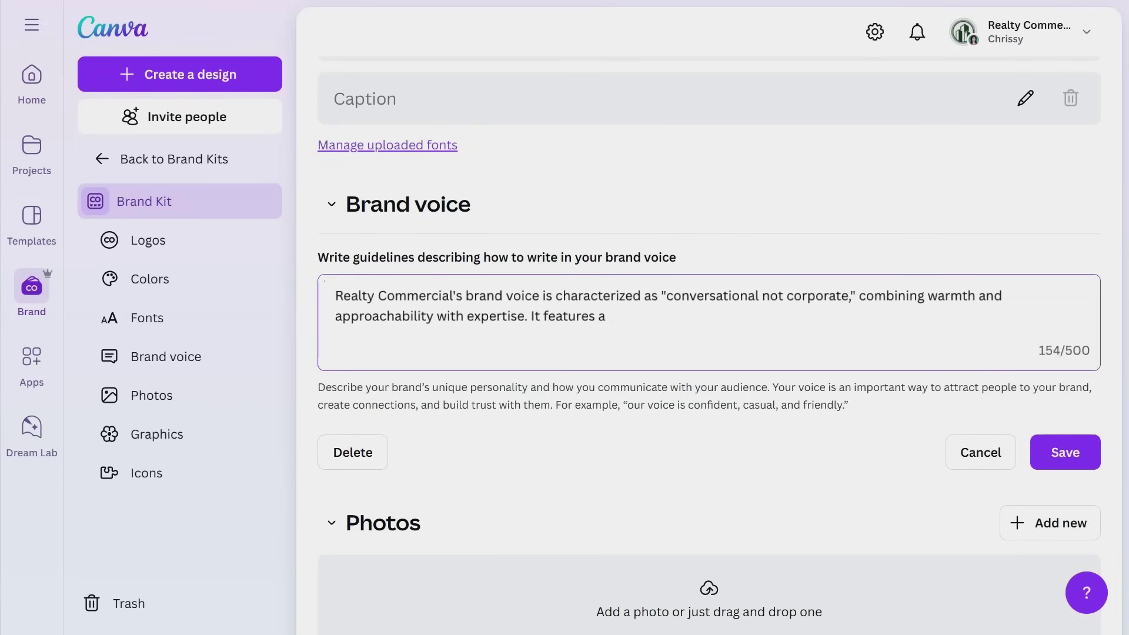
type(" witty and trustworthy tone, is down to earth")
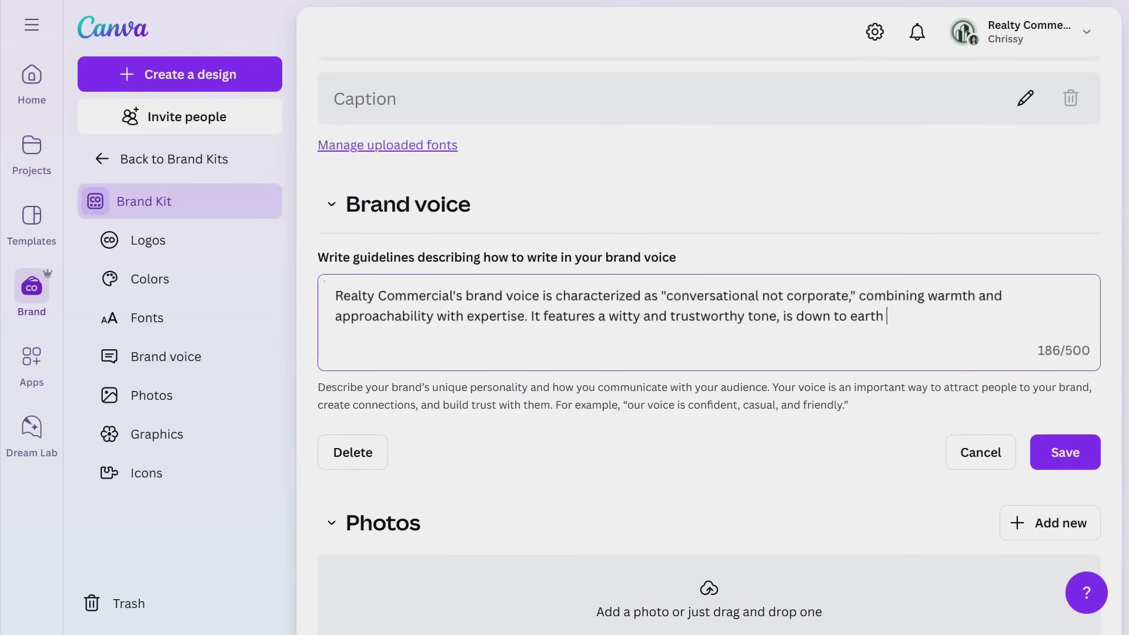
type(" and relatable, and emphasizes friendly dialogue to foster conne")
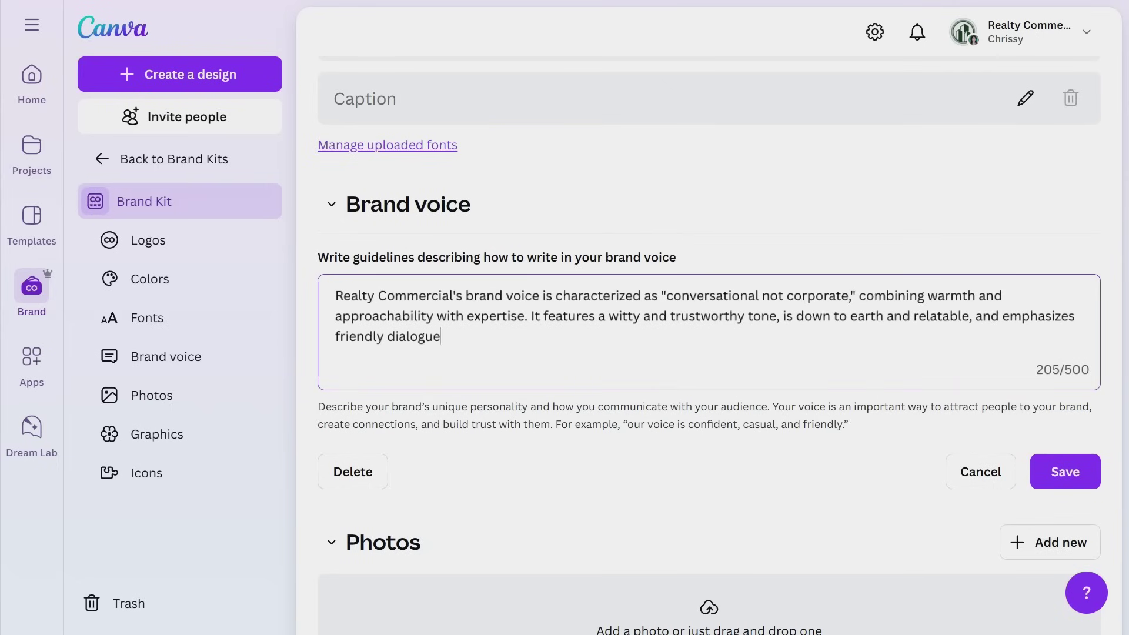
type("ctions with cli")
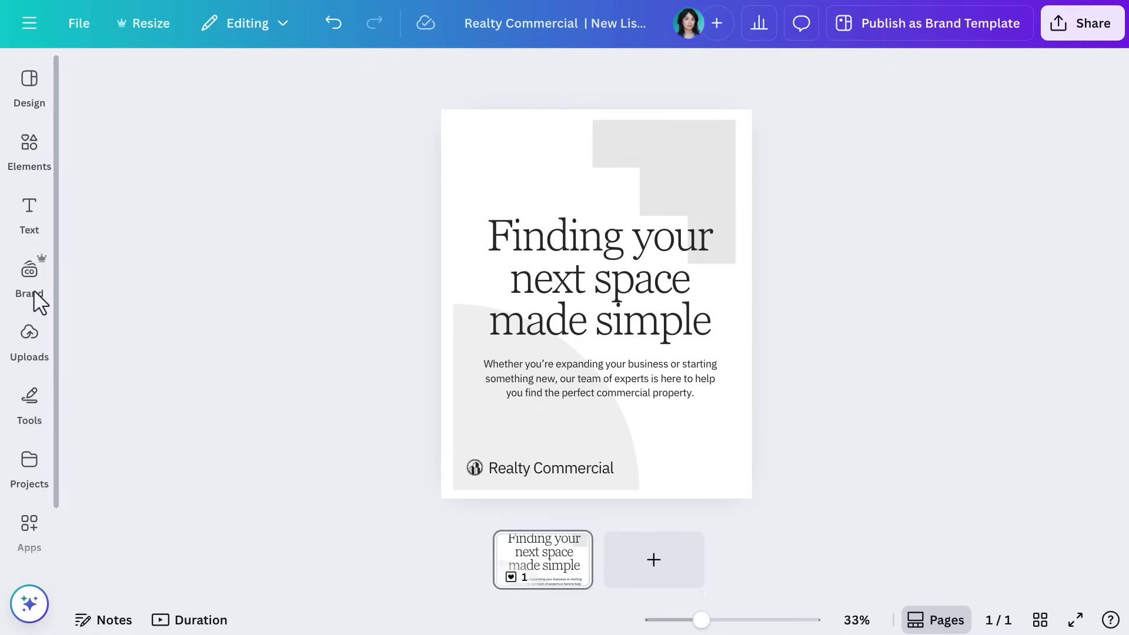
Step: Show the Realty Commercial brand kit beside the listing design and scroll through its contents
left_click(30, 287)
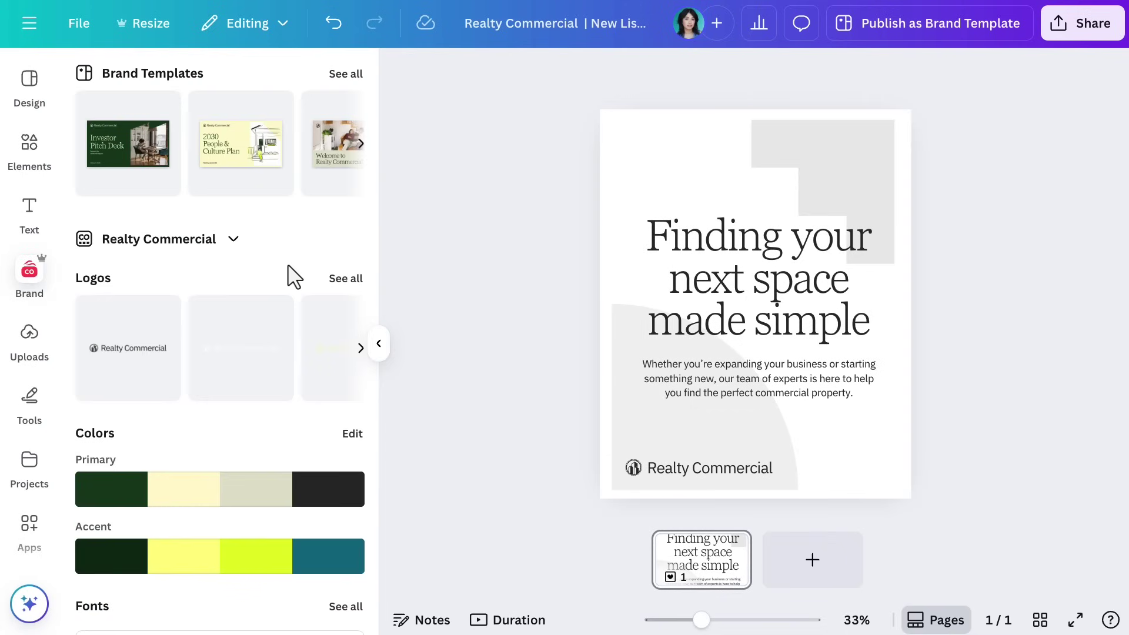
scroll(292, 276, "down", 8)
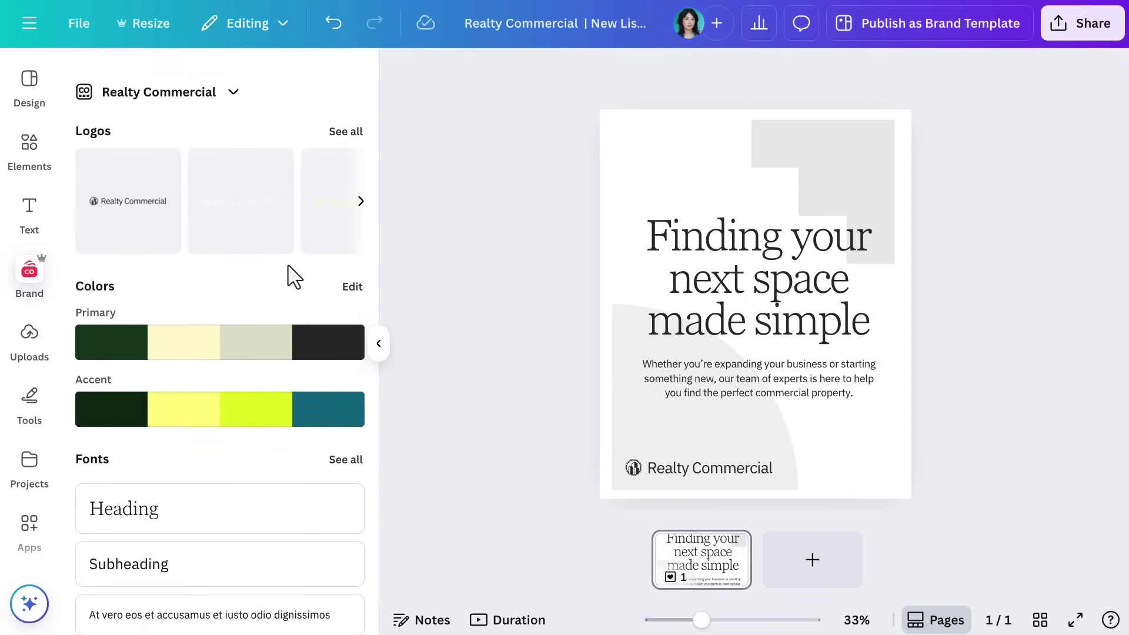
scroll(292, 276, "down", 5)
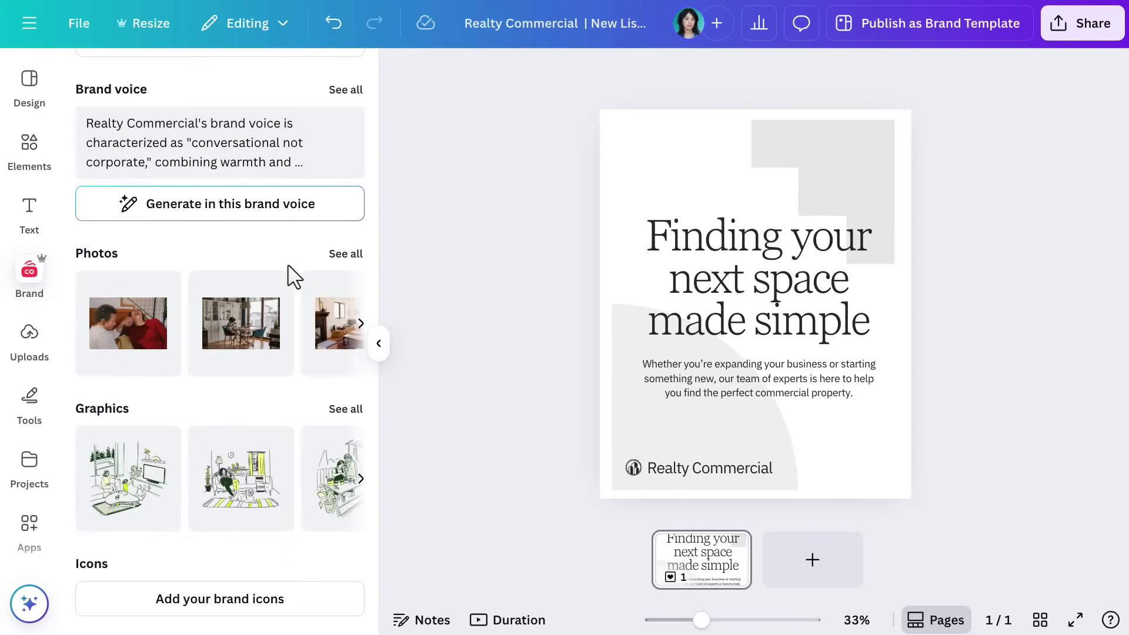
scroll(293, 277, "up", 12)
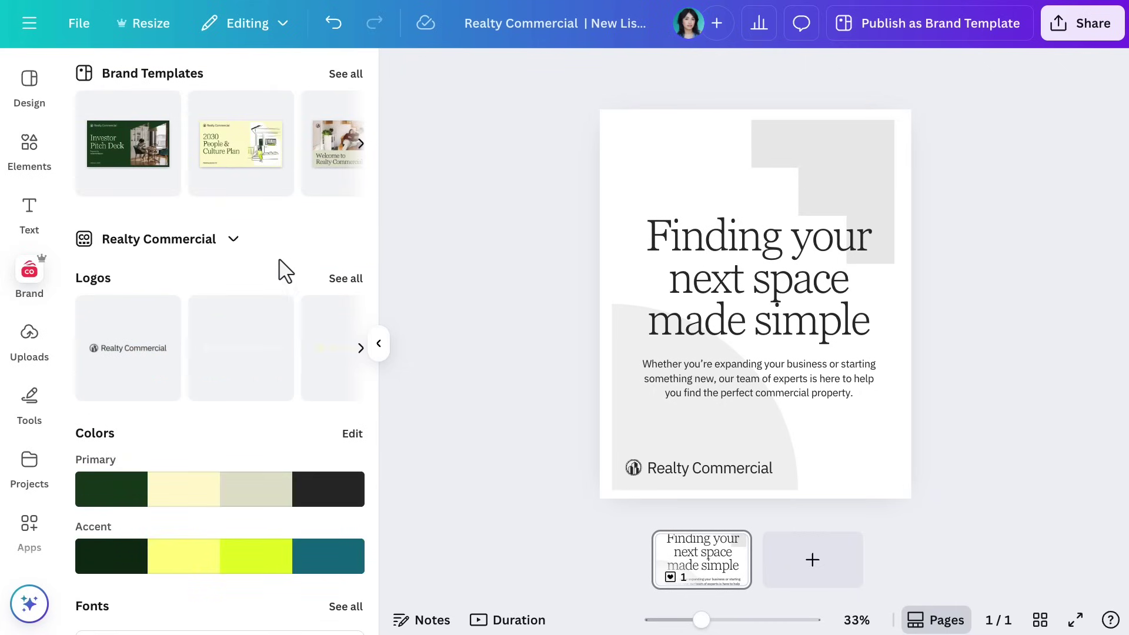
left_click(31, 101)
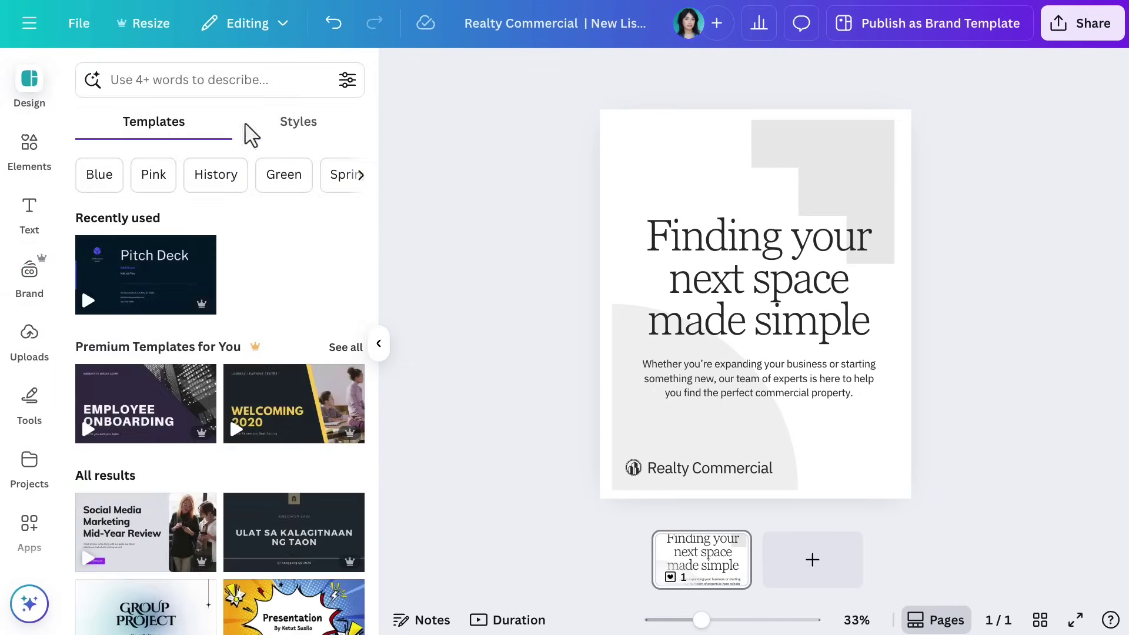
Step: Recolour the page with the Primary palette shuffled to pale yellow, undoing a trial Accent recolour
left_click(300, 127)
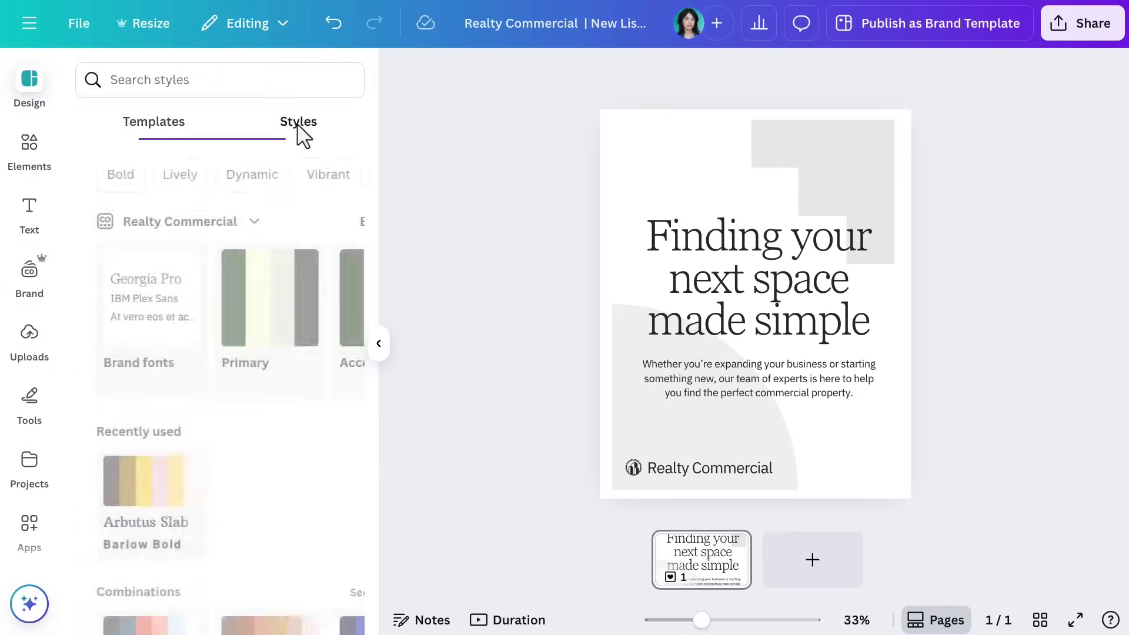
left_click(232, 291)
left_click(232, 292)
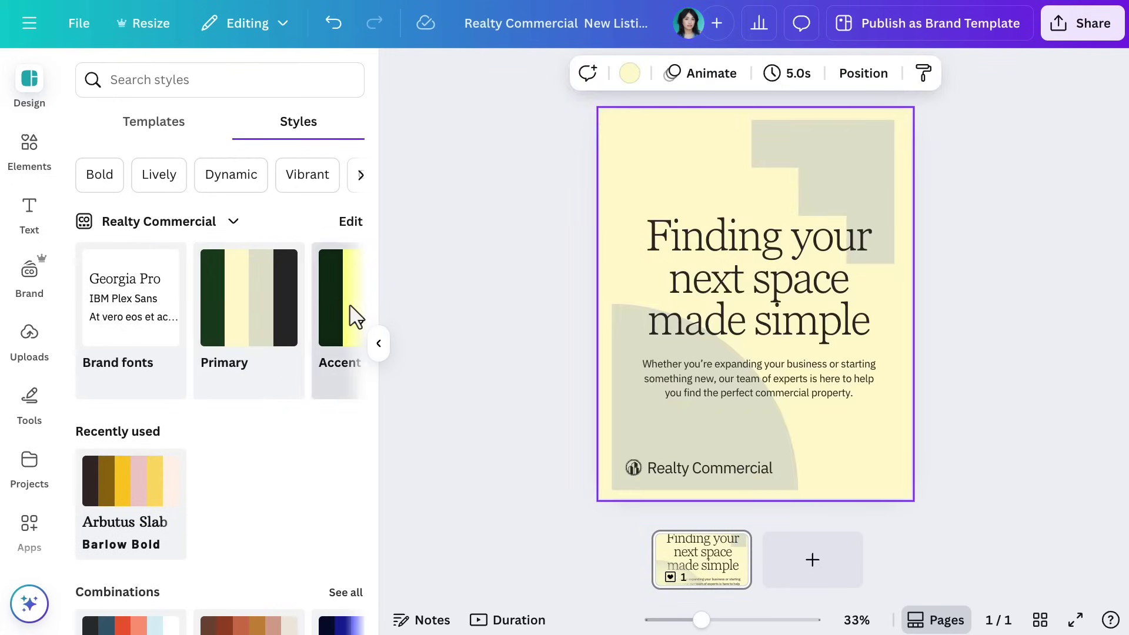
left_click(360, 320)
left_click(312, 299)
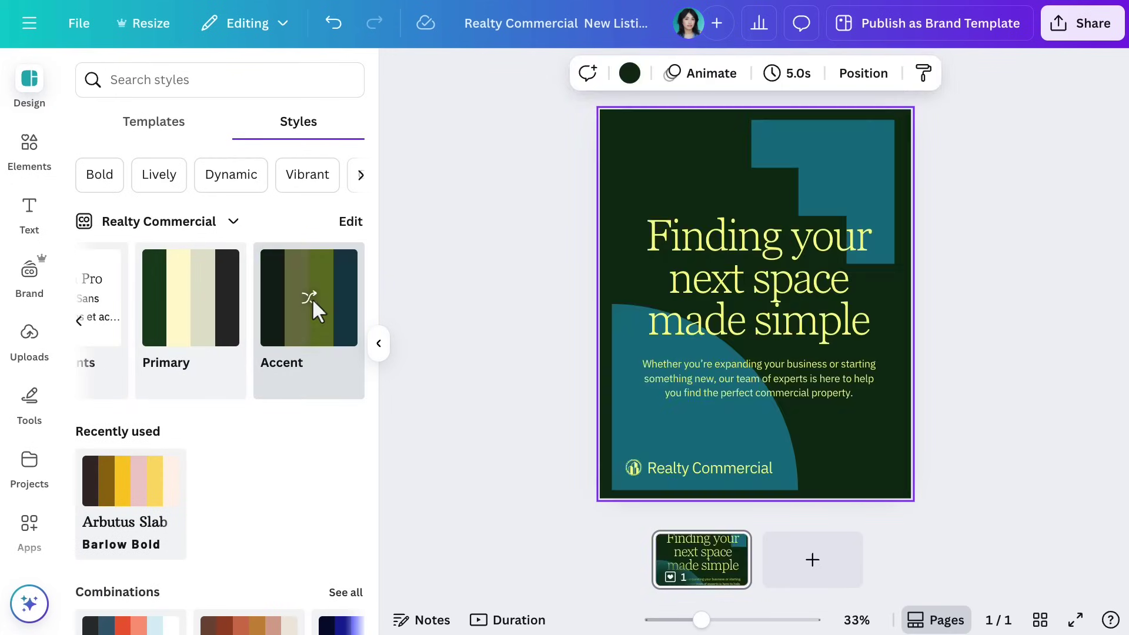
key("ctrl+z")
Step: Apply the brand fonts to the design's text and collapse the side panel
left_click(80, 322)
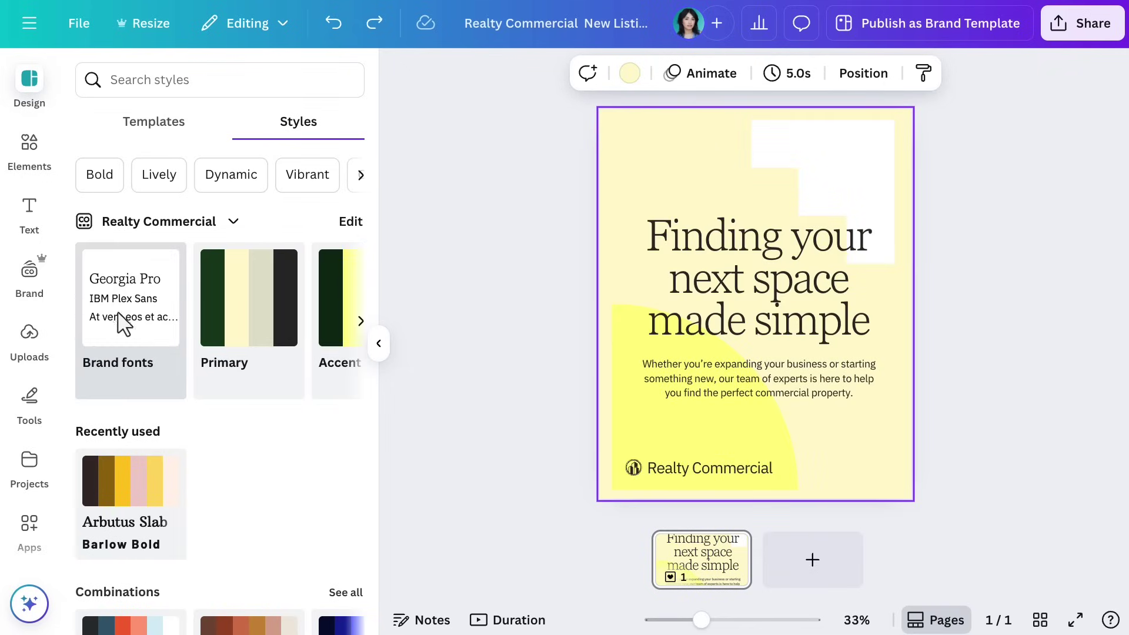
left_click(139, 317)
left_click(377, 343)
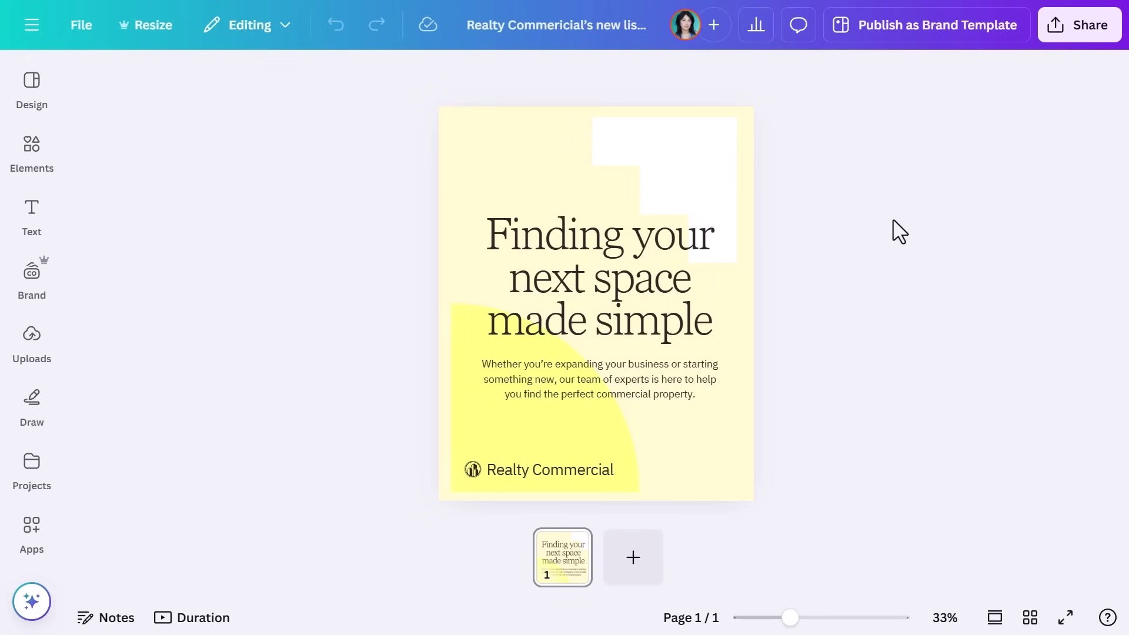
Step: Start publishing the design as a brand template shared with the whole Realty Commercial team
left_click(1067, 42)
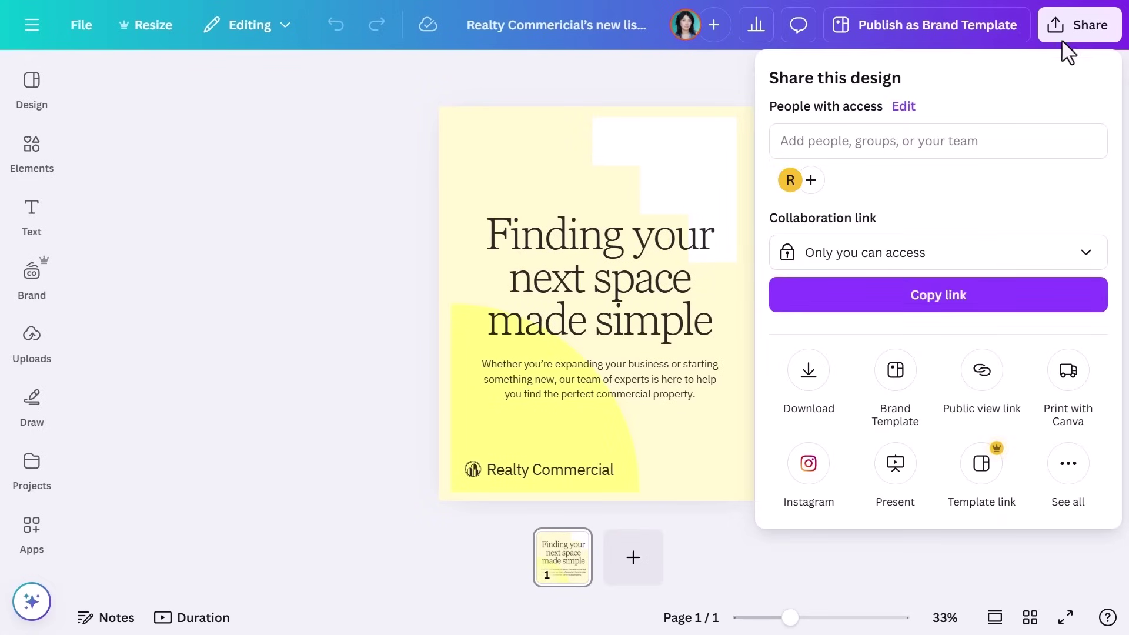
left_click(895, 370)
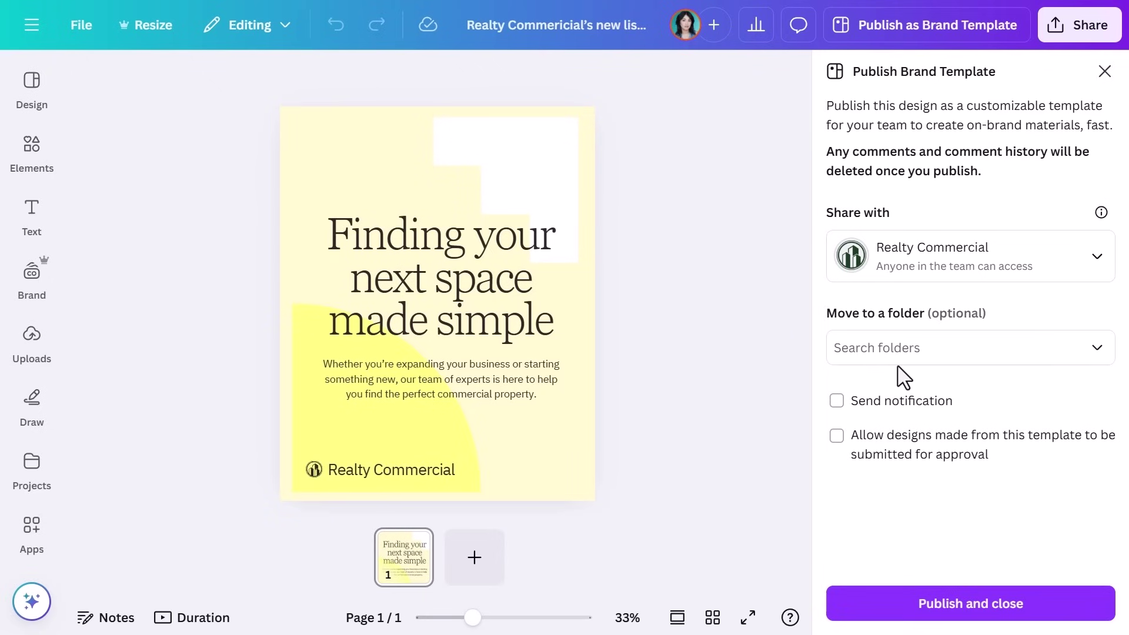
left_click(980, 261)
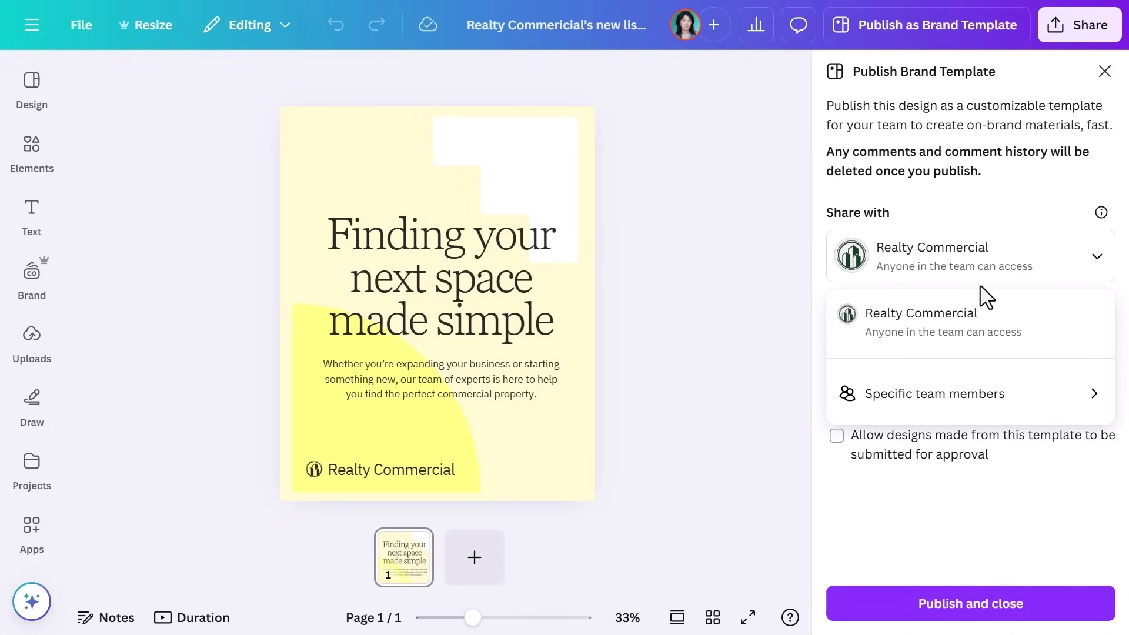
left_click(977, 394)
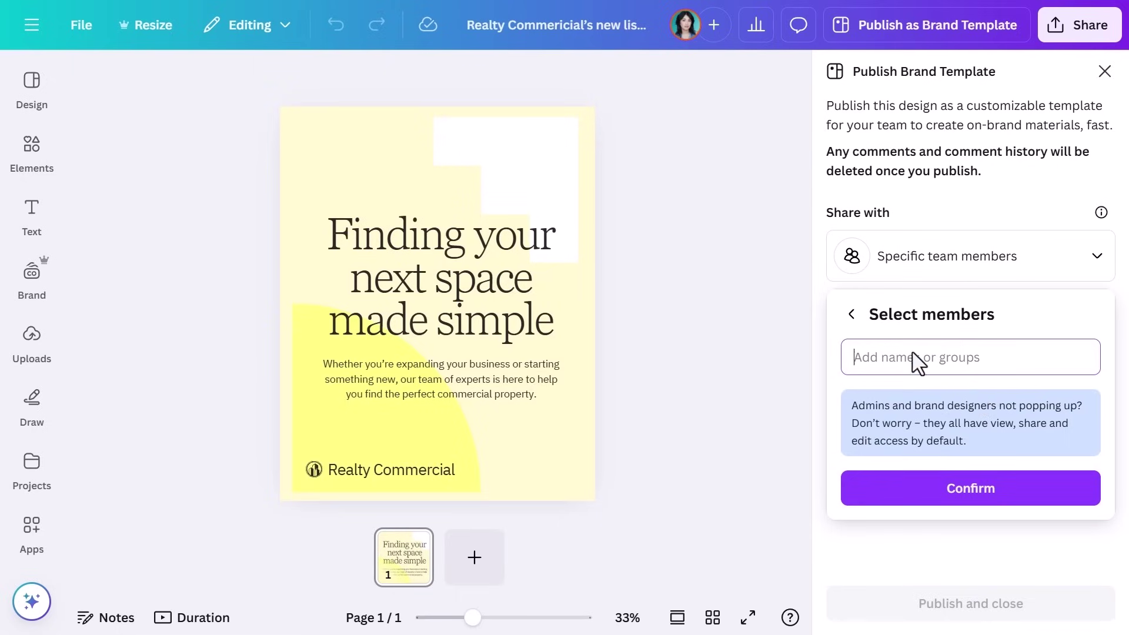
left_click(856, 318)
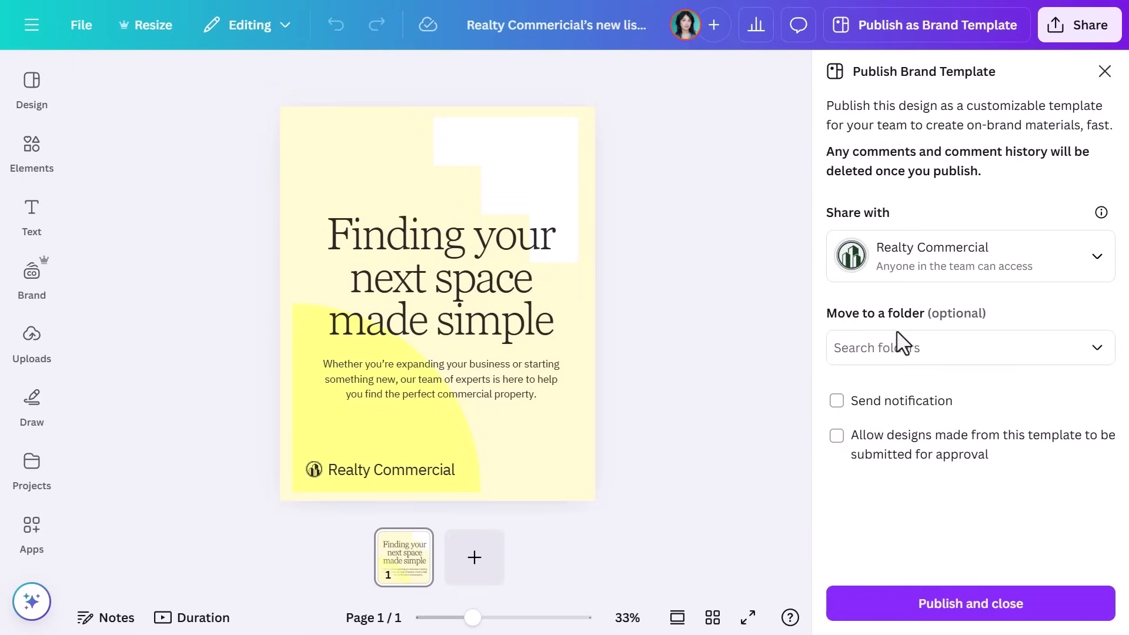
left_click(940, 345)
Step: File the template in Social Media Templates with approval submission and team notification enabled
left_click(955, 152)
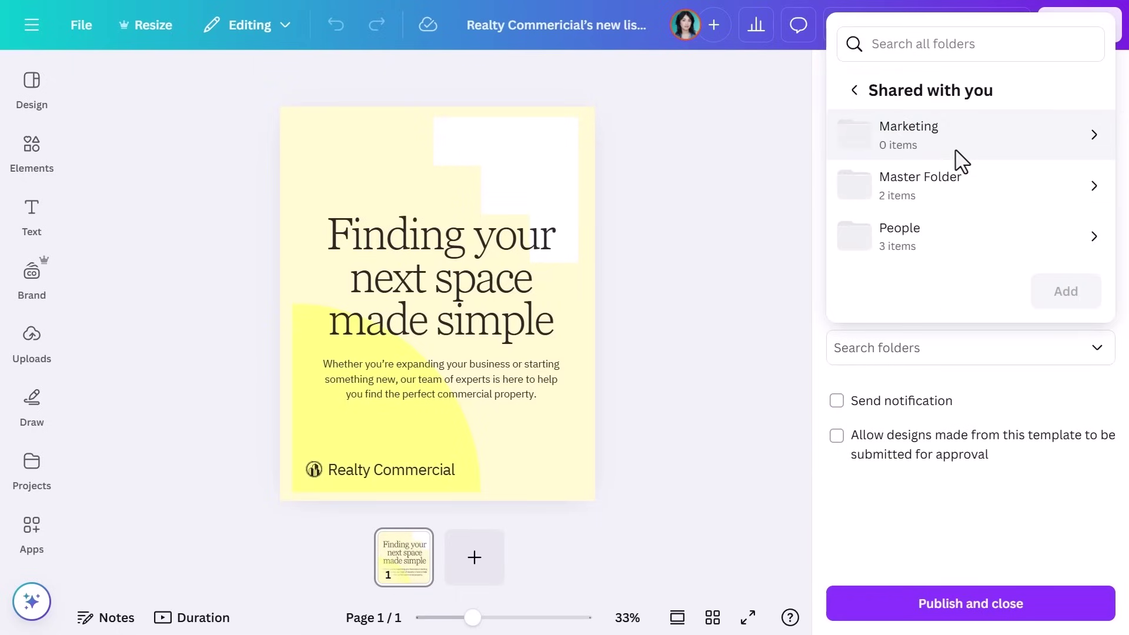
scroll(957, 161, "down", 3)
left_click(961, 192)
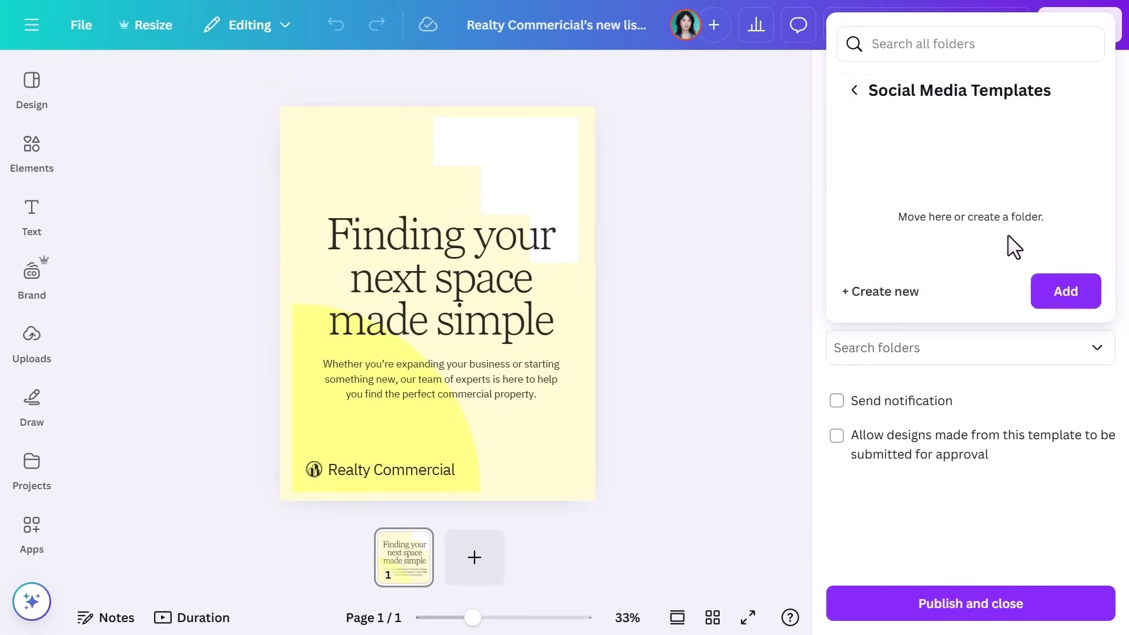
left_click(1068, 286)
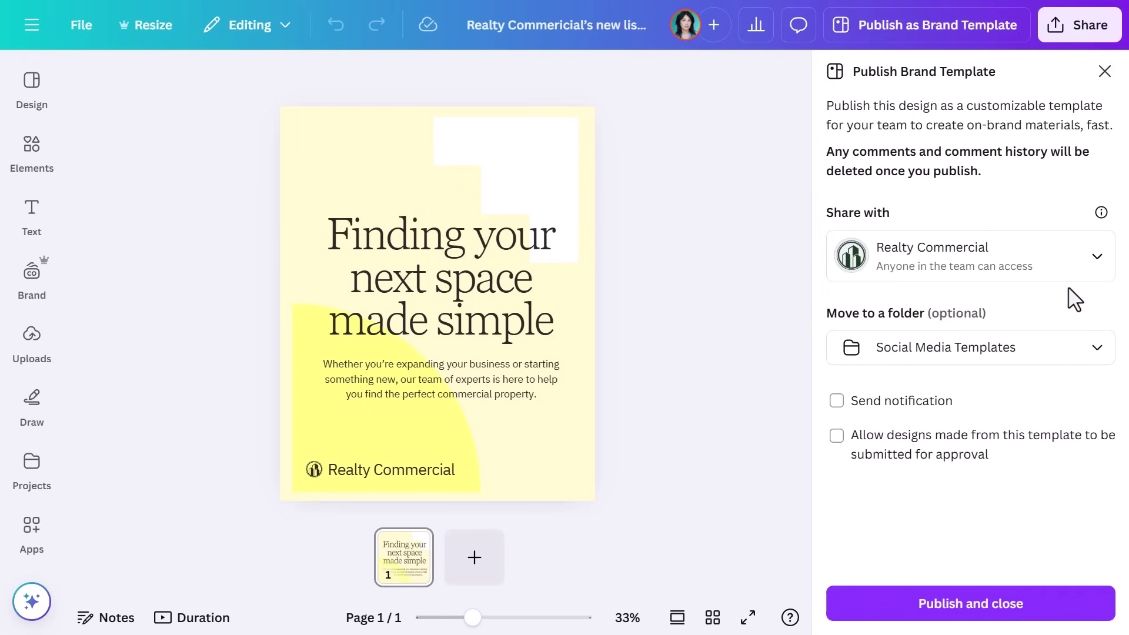
left_click(924, 443)
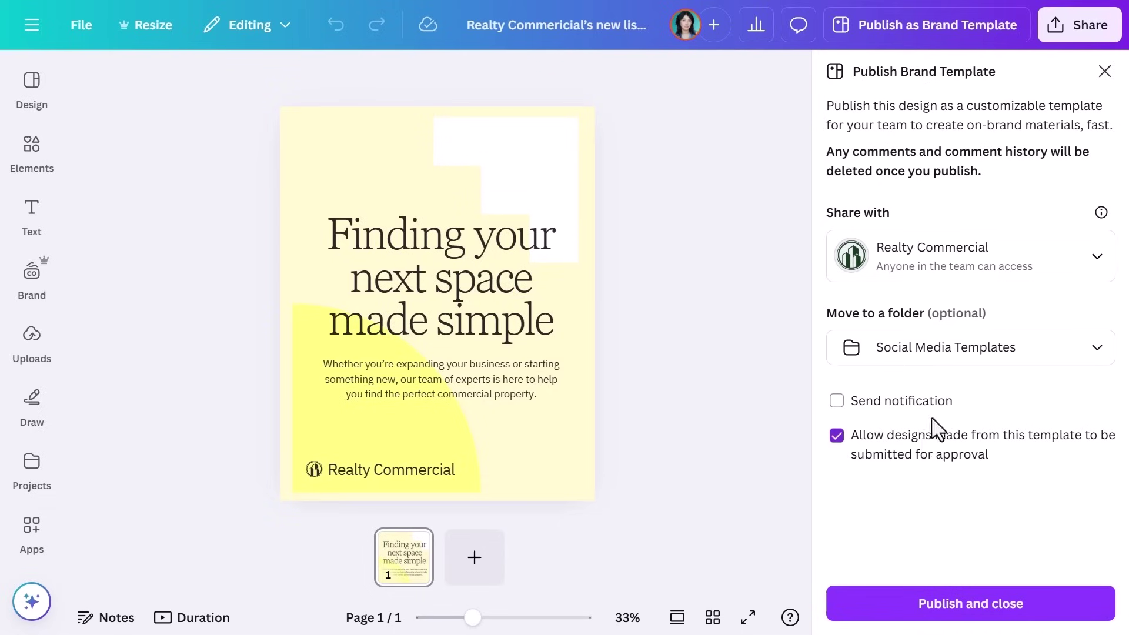
left_click(938, 410)
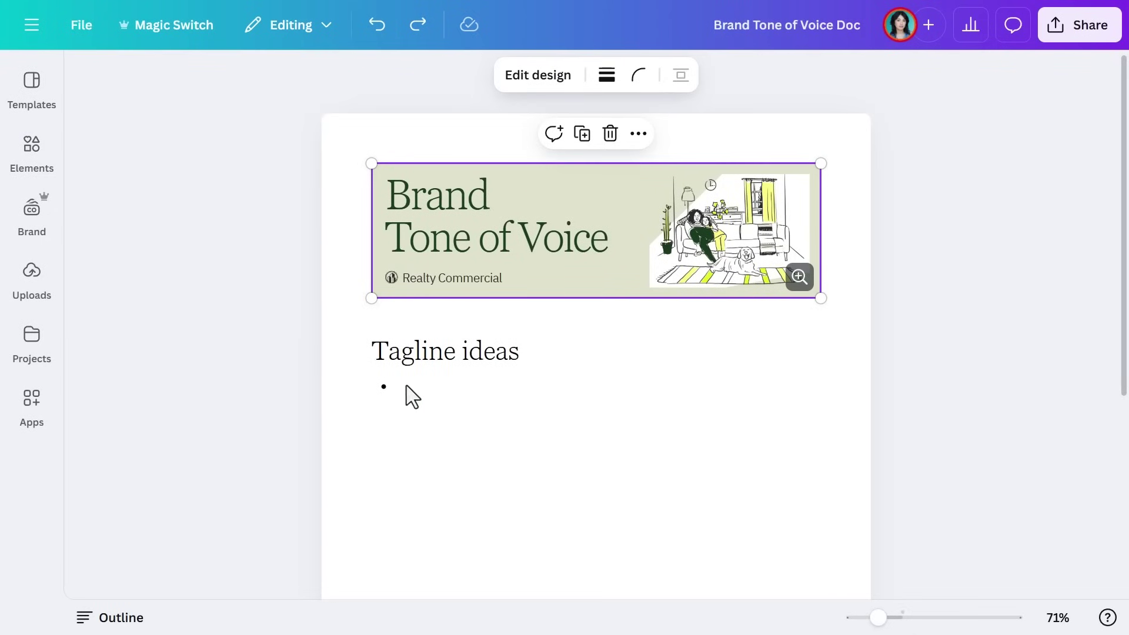
Step: Generate a witty, locally trusted real-estate tagline in the Realty Commercial voice and insert it
left_click(409, 394)
left_click(272, 77)
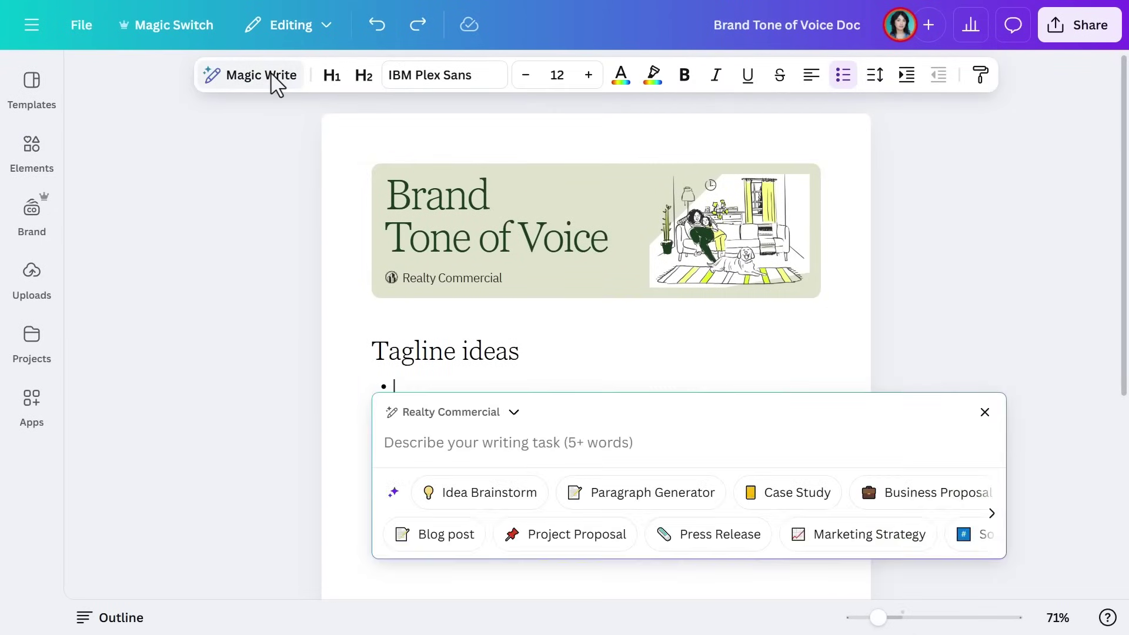
type("Write a witty")
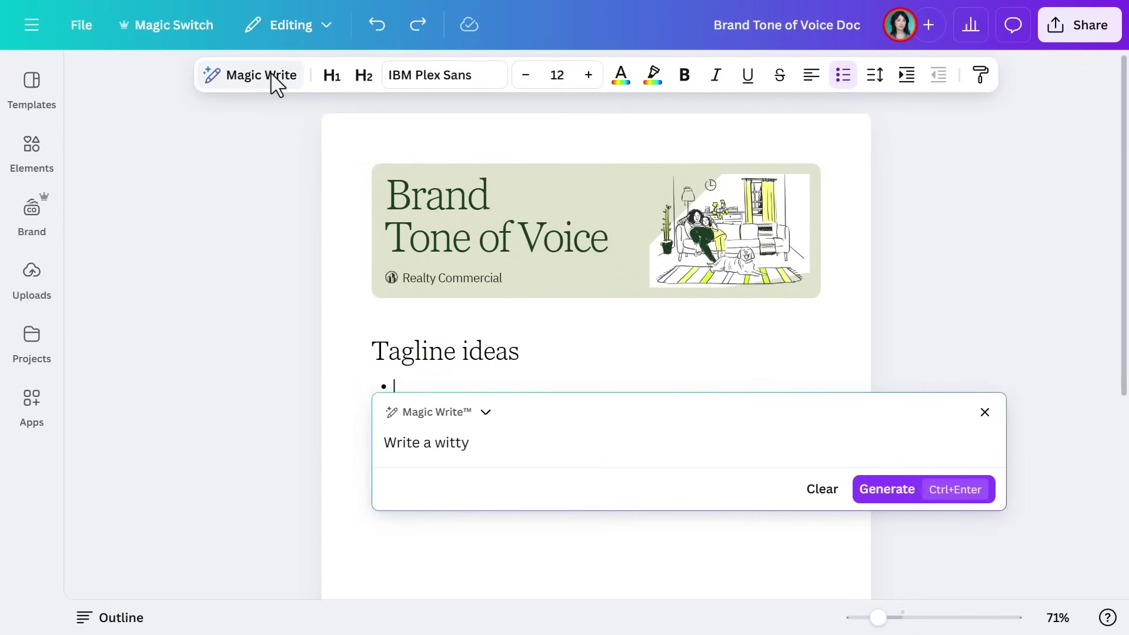
type(", concise tagline")
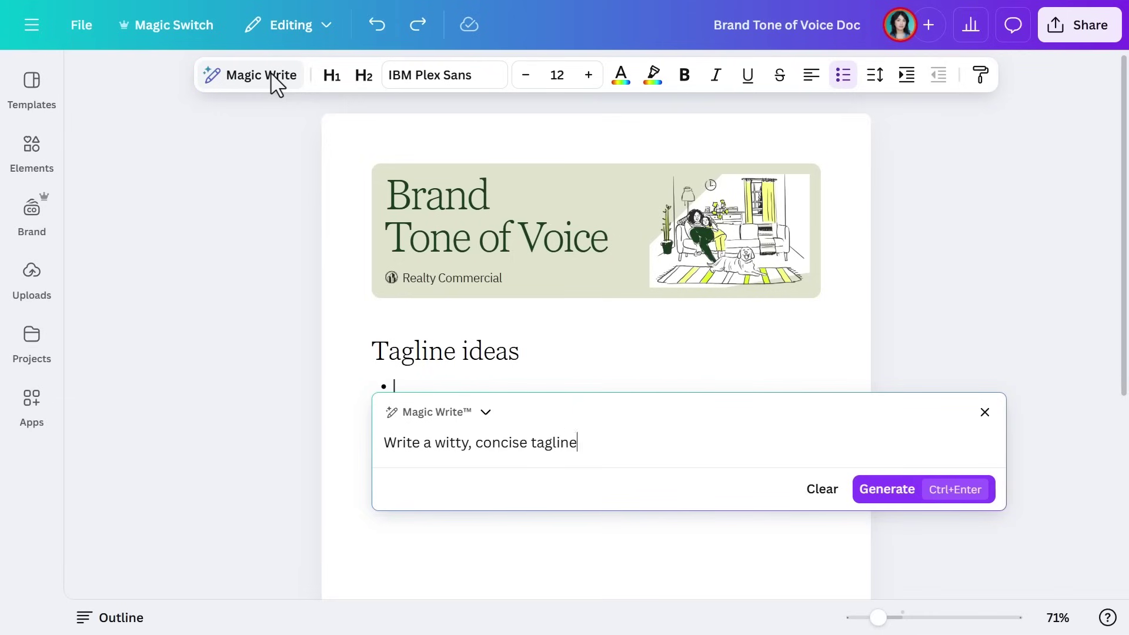
type(" for a modern, loc")
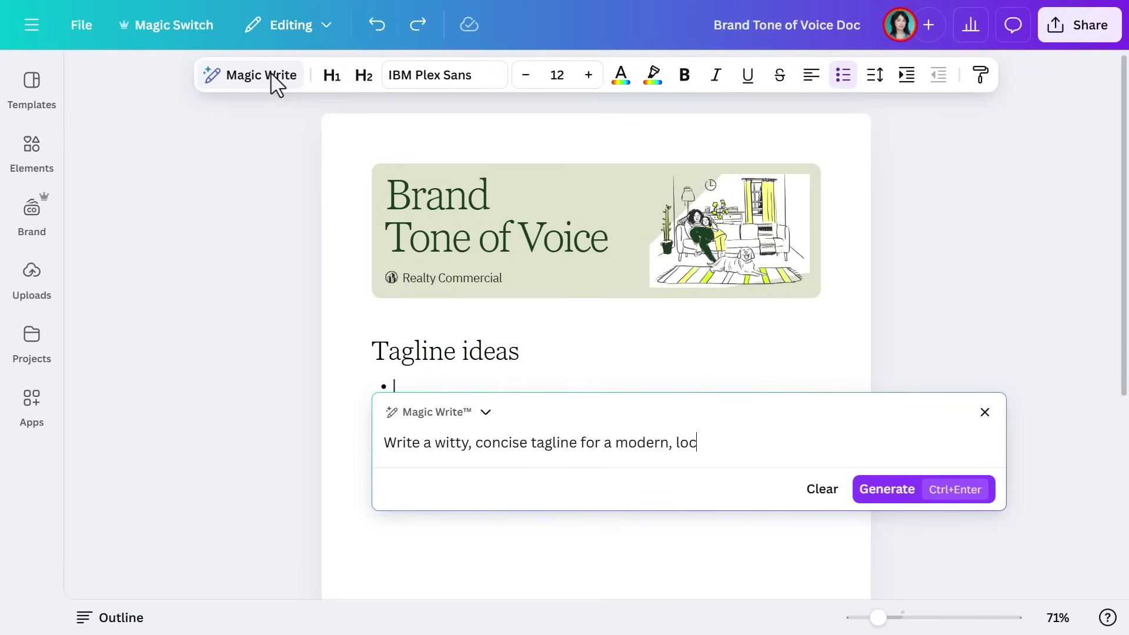
type("ally trusted real estate brand")
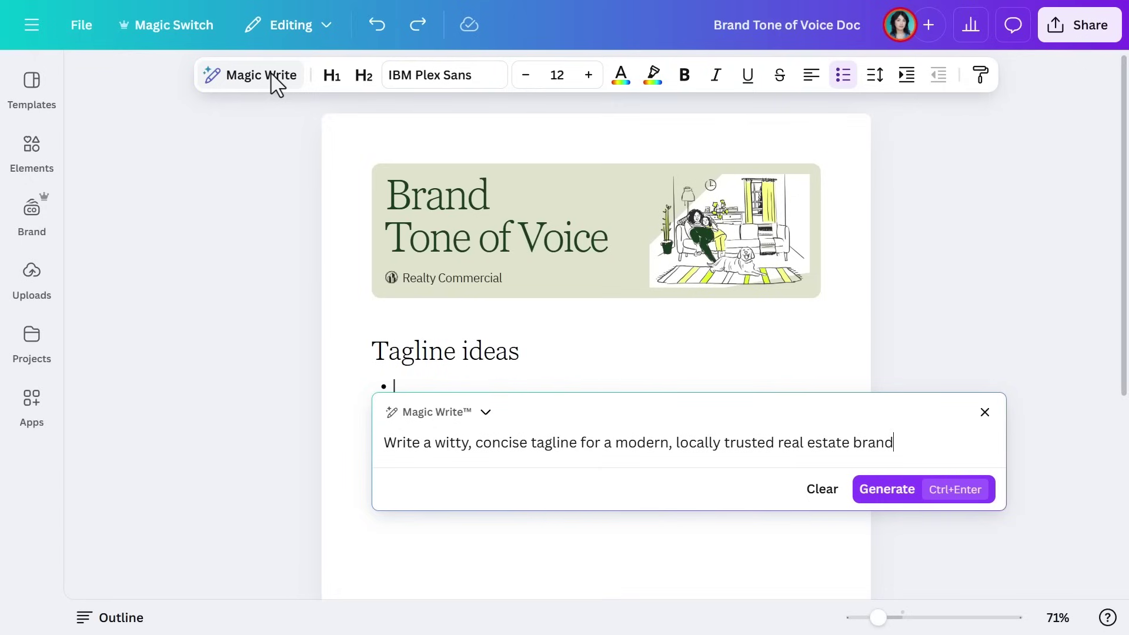
left_click(440, 413)
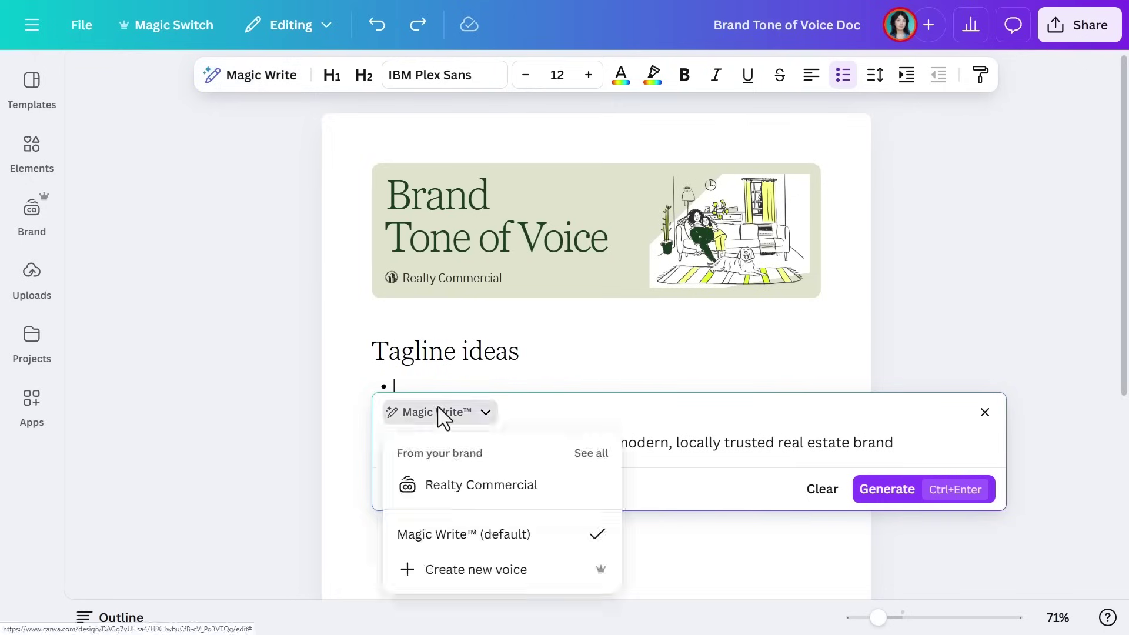
left_click(468, 487)
left_click(893, 488)
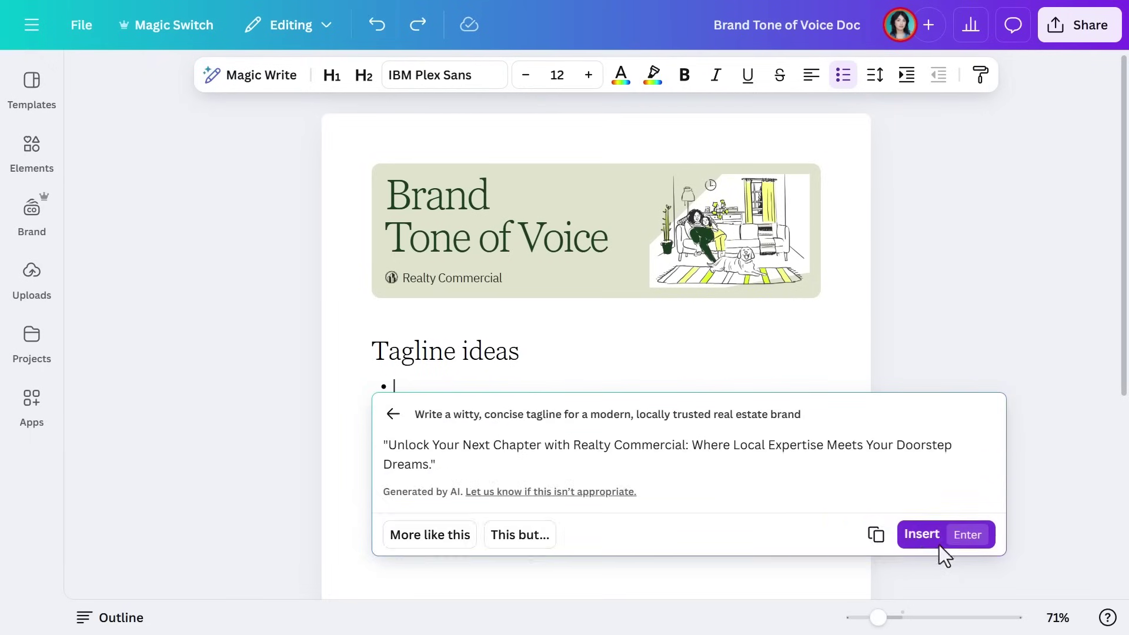
left_click(937, 548)
left_click(643, 422)
Step: In a new bullet, generate ocean-view social caption ideas, then more like them, more conversational
key("Return")
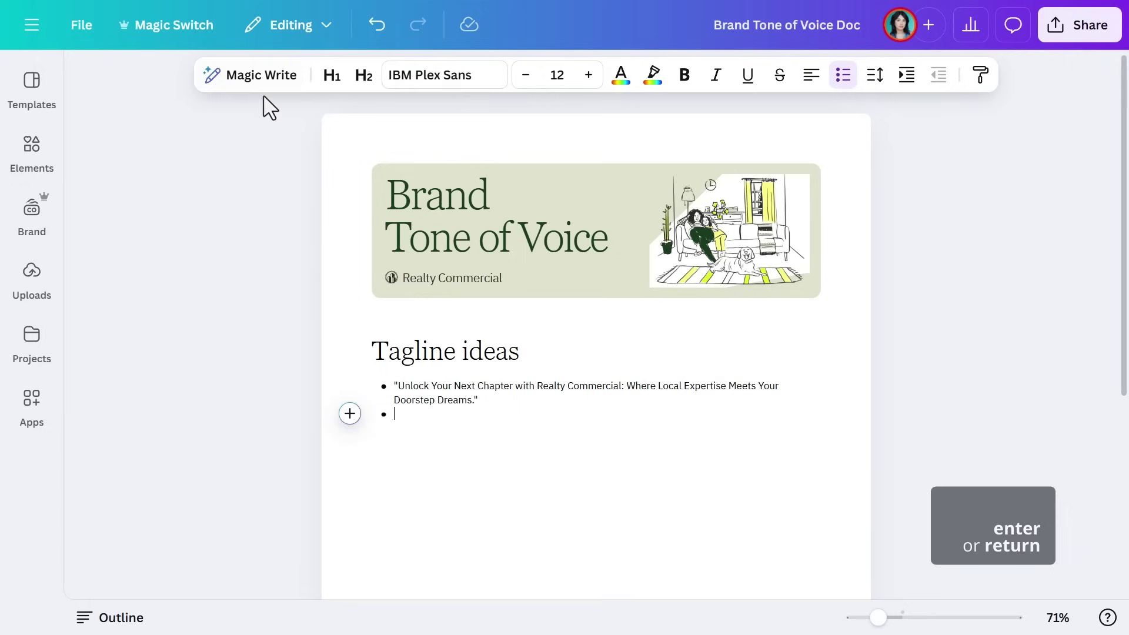
left_click(253, 84)
type("Write a new social media caption ideas for a property with stunning ocean views.")
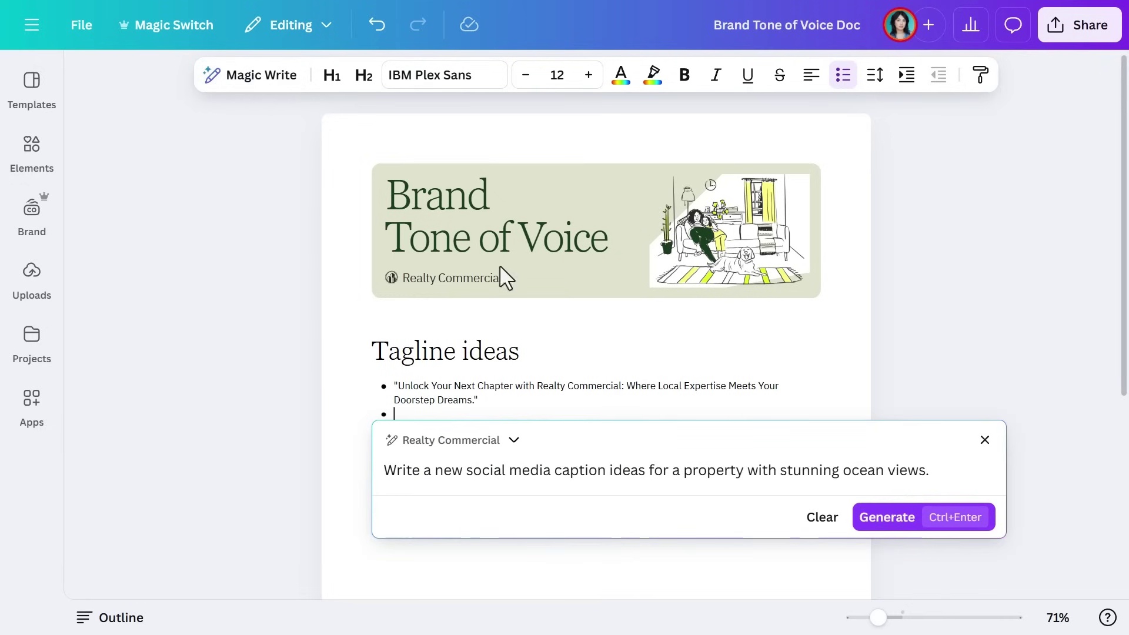
left_click(882, 521)
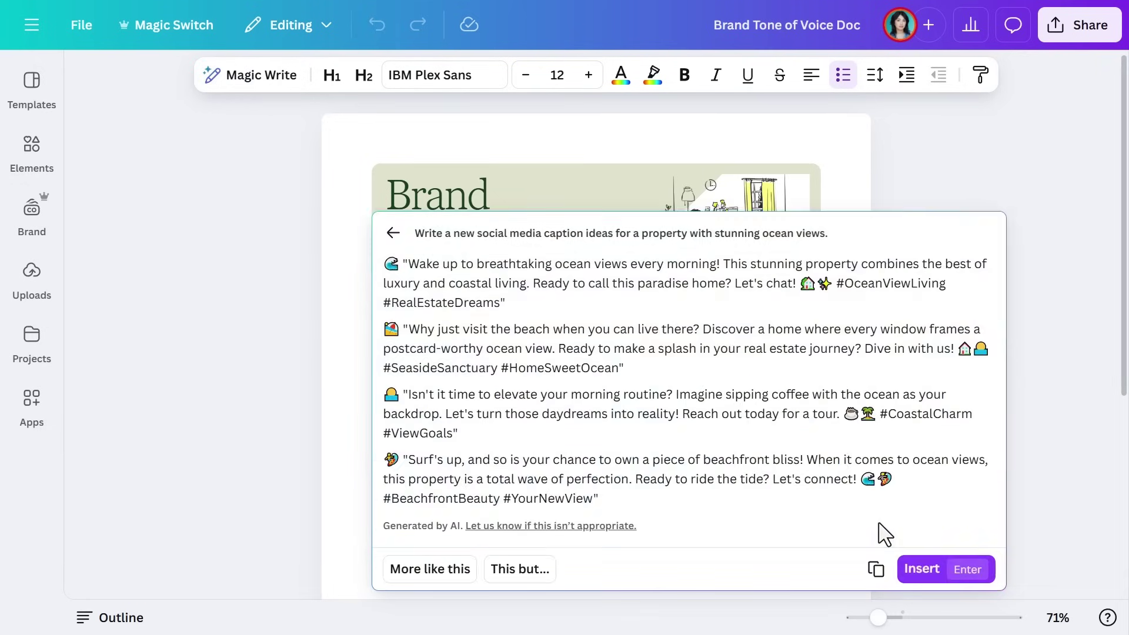
left_click(394, 575)
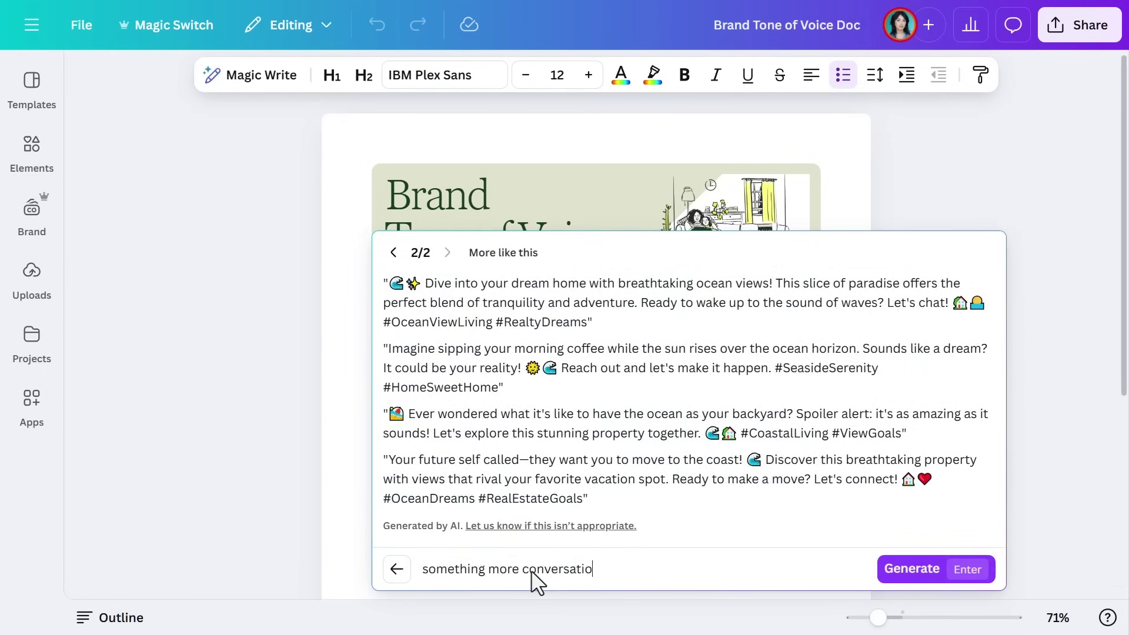
left_click(905, 568)
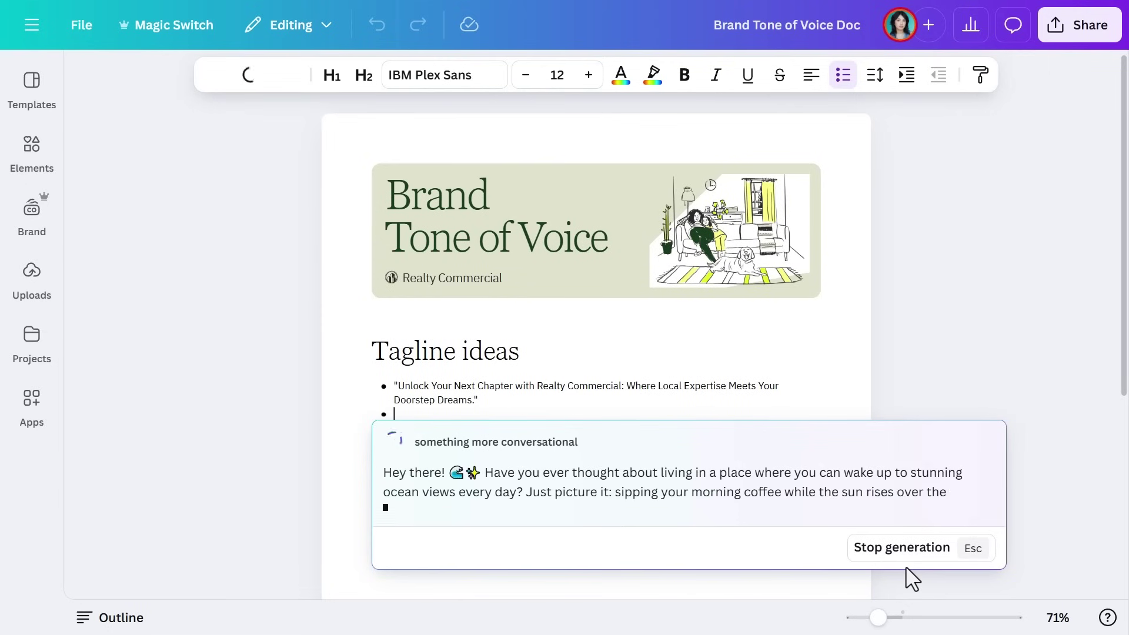